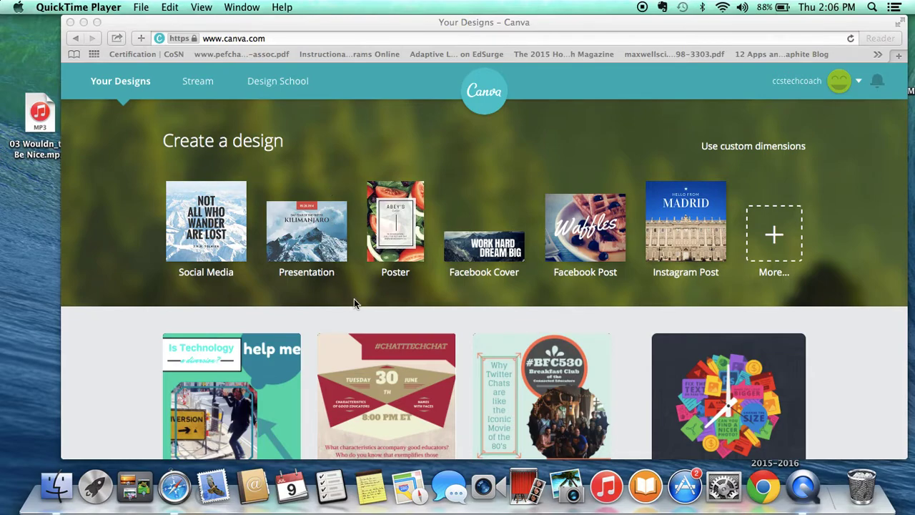
Scroll down through the Canva home page to browse the design options
{"action": "left_click", "coordinate": [342, 329]}
{"action": "scroll", "coordinate": [342, 329], "scroll_direction": "down", "scroll_amount": 3}
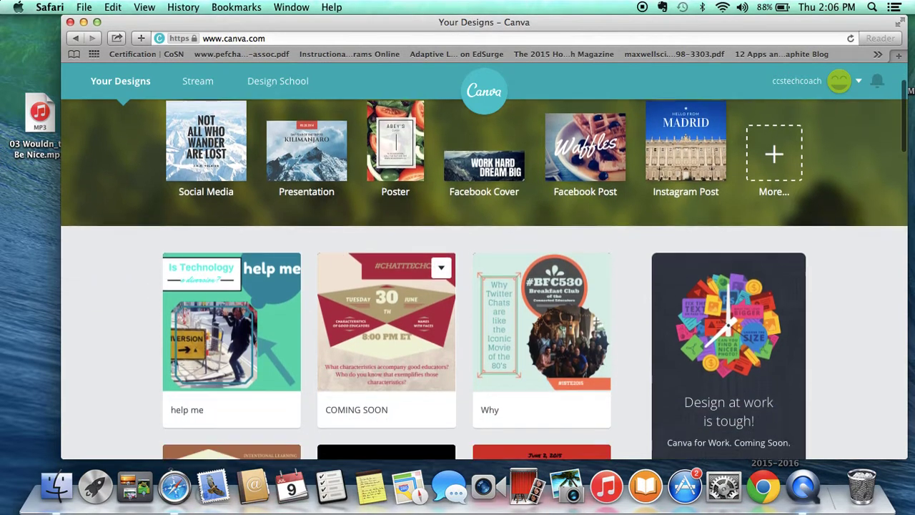
{"action": "scroll", "coordinate": [317, 396], "scroll_direction": "down", "scroll_amount": 1}
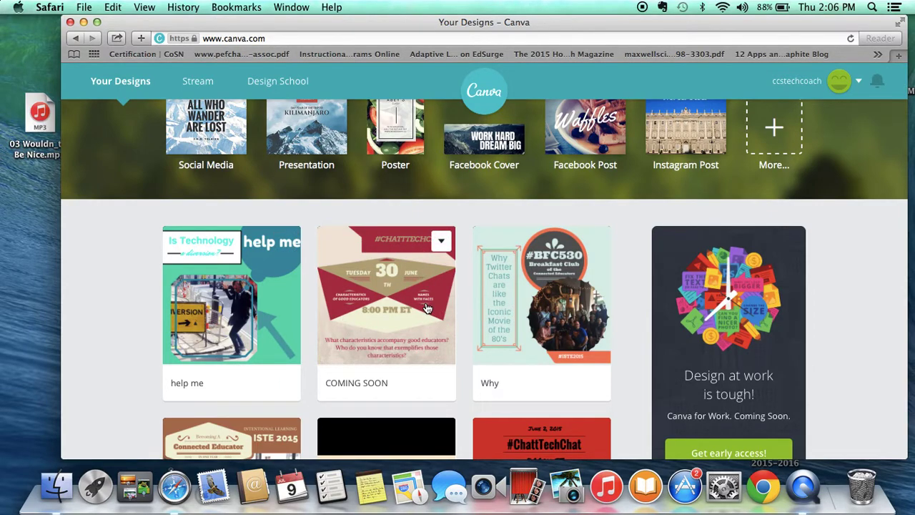
{"action": "scroll", "coordinate": [472, 350], "scroll_direction": "down", "scroll_amount": 3}
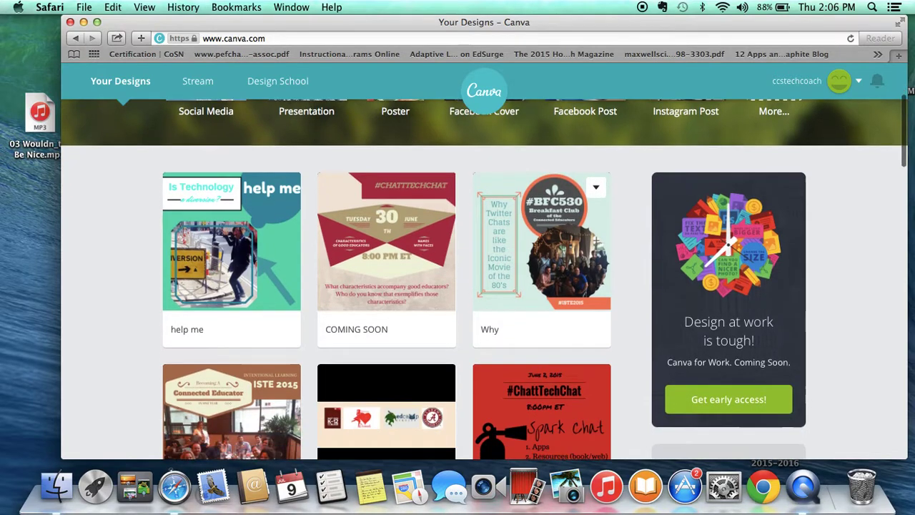
{"action": "scroll", "coordinate": [506, 360], "scroll_direction": "down", "scroll_amount": 2}
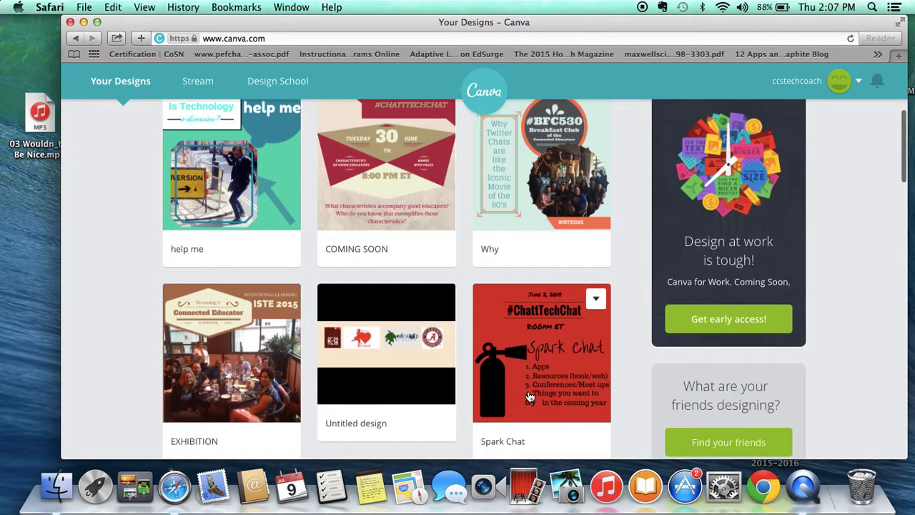
{"action": "scroll", "coordinate": [527, 398], "scroll_direction": "down", "scroll_amount": 3}
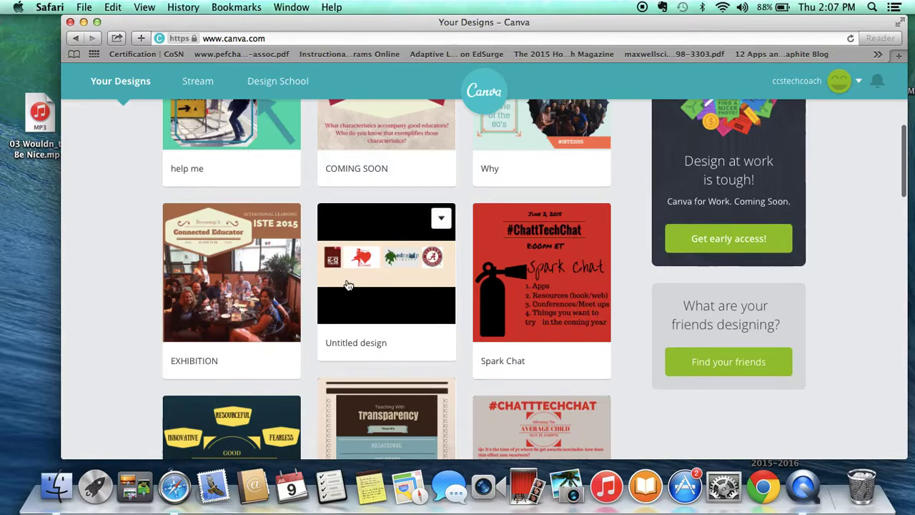
{"action": "scroll", "coordinate": [338, 289], "scroll_direction": "down", "scroll_amount": 3}
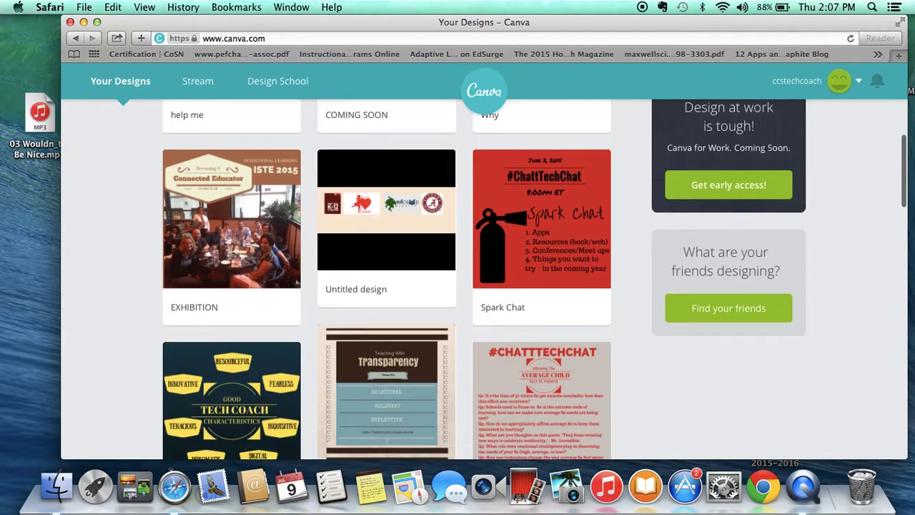
{"action": "scroll", "coordinate": [314, 279], "scroll_direction": "down", "scroll_amount": 3}
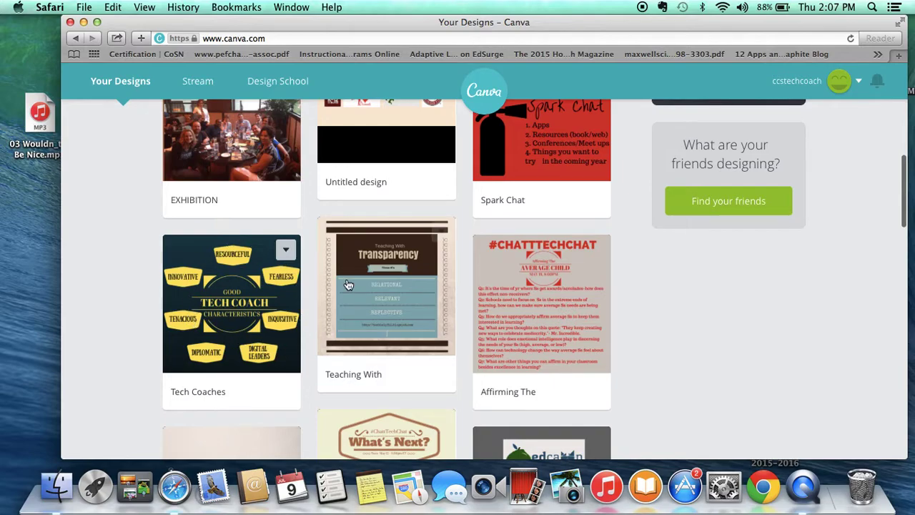
{"action": "scroll", "coordinate": [520, 323], "scroll_direction": "down", "scroll_amount": 6}
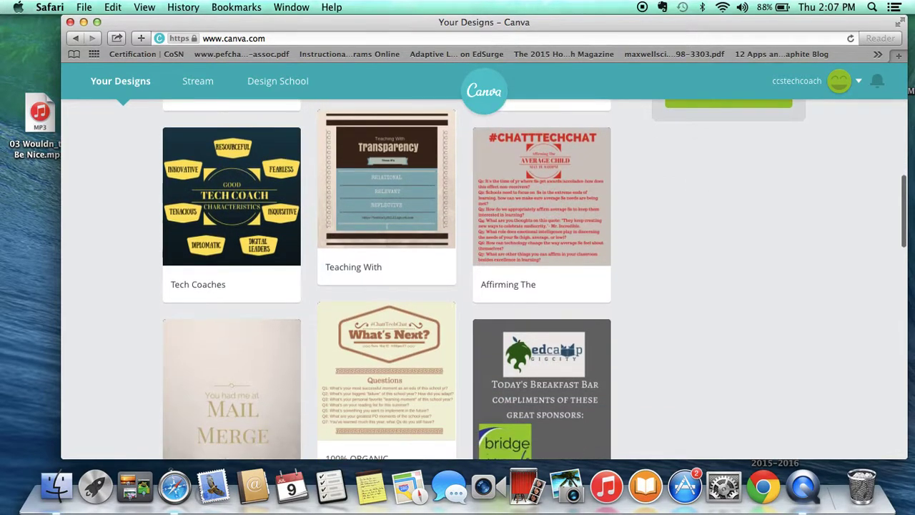
{"action": "scroll", "coordinate": [619, 324], "scroll_direction": "down", "scroll_amount": 6}
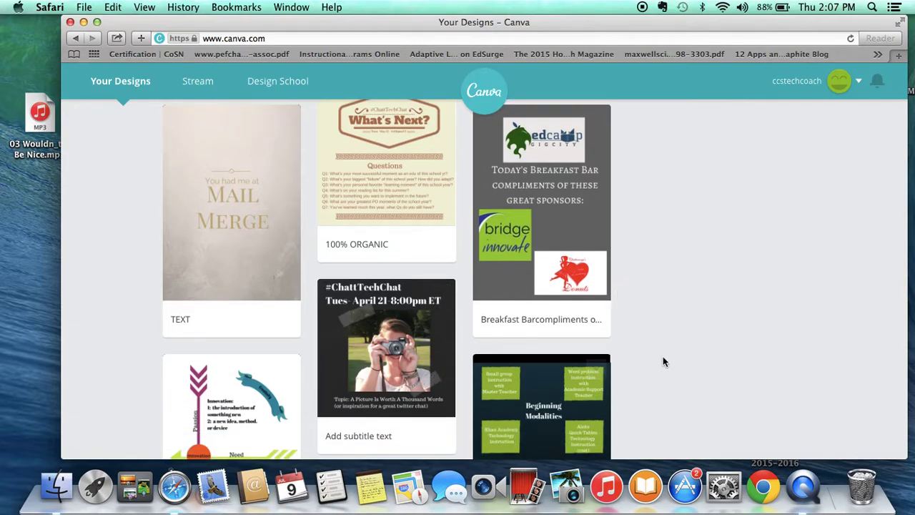
{"action": "scroll", "coordinate": [646, 363], "scroll_direction": "down", "scroll_amount": 3}
{"action": "scroll", "coordinate": [646, 363], "scroll_direction": "down", "scroll_amount": 3}
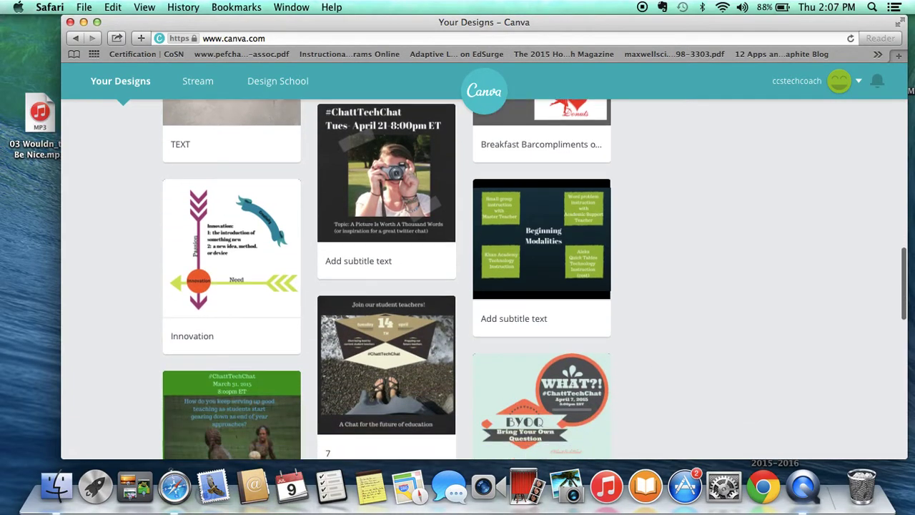
{"action": "scroll", "coordinate": [646, 363], "scroll_direction": "down", "scroll_amount": 2}
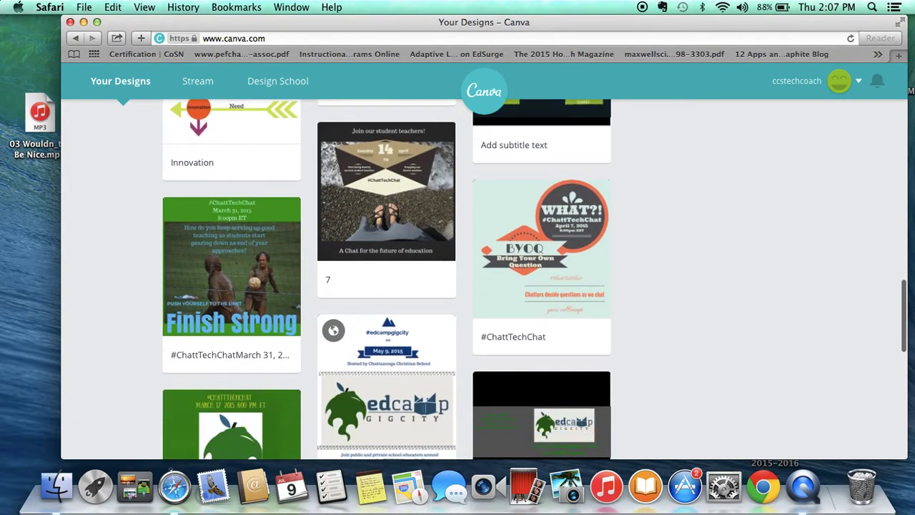
Dismiss the startup disk-full warning and start a new Social Media design
{"action": "scroll", "coordinate": [645, 358], "scroll_direction": "up", "scroll_amount": 10}
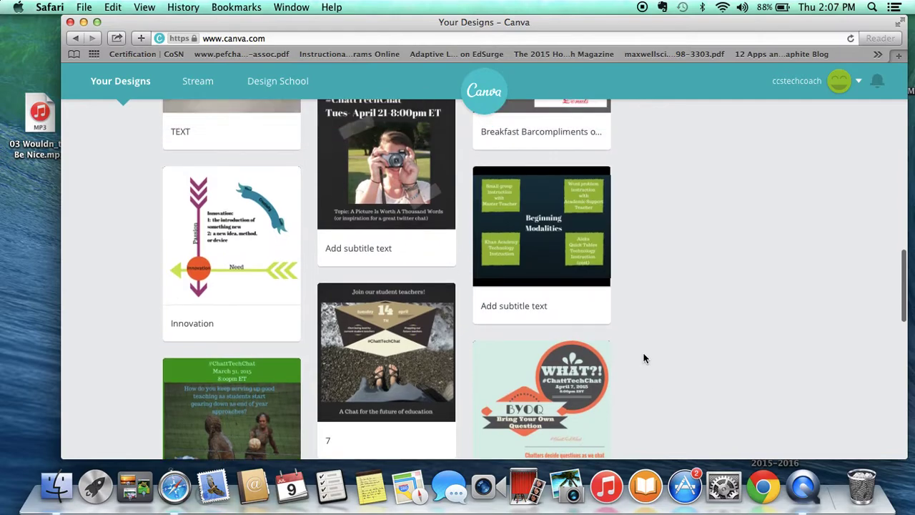
{"action": "scroll", "coordinate": [396, 240], "scroll_direction": "up", "scroll_amount": 10}
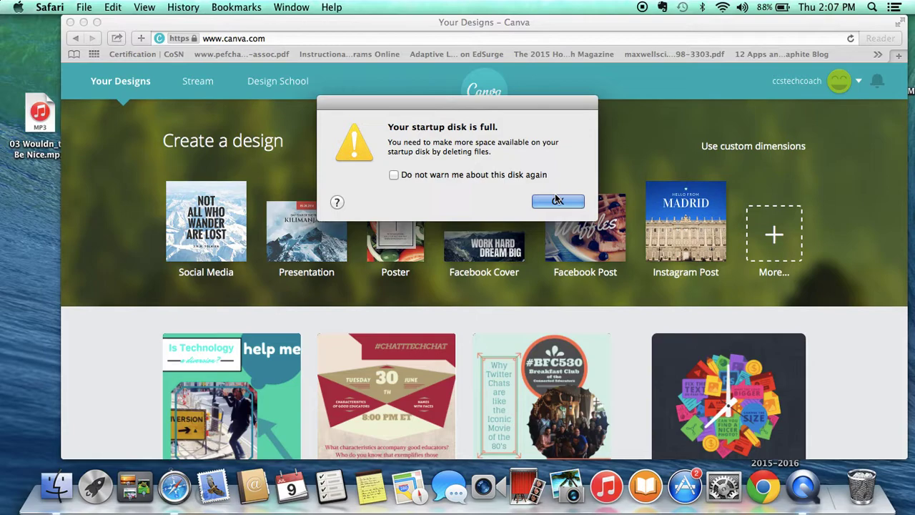
{"action": "left_click", "coordinate": [558, 201]}
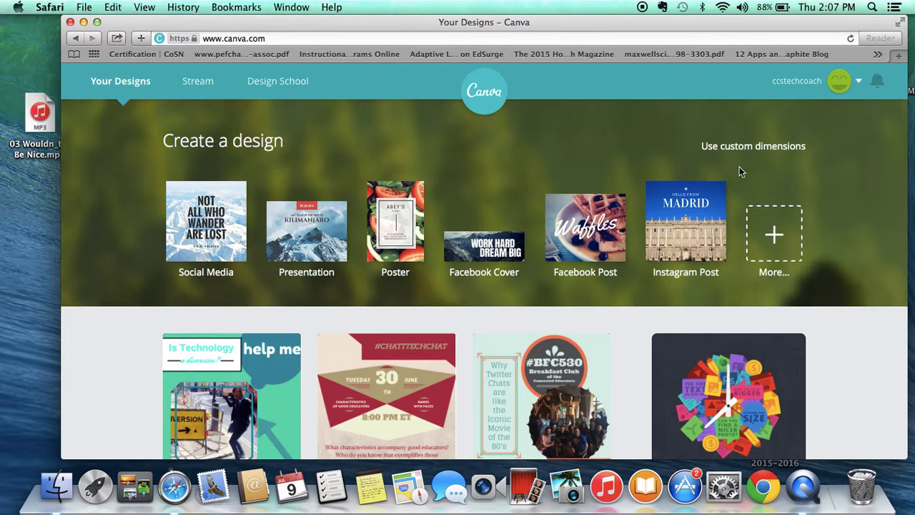
{"action": "left_click", "coordinate": [201, 236]}
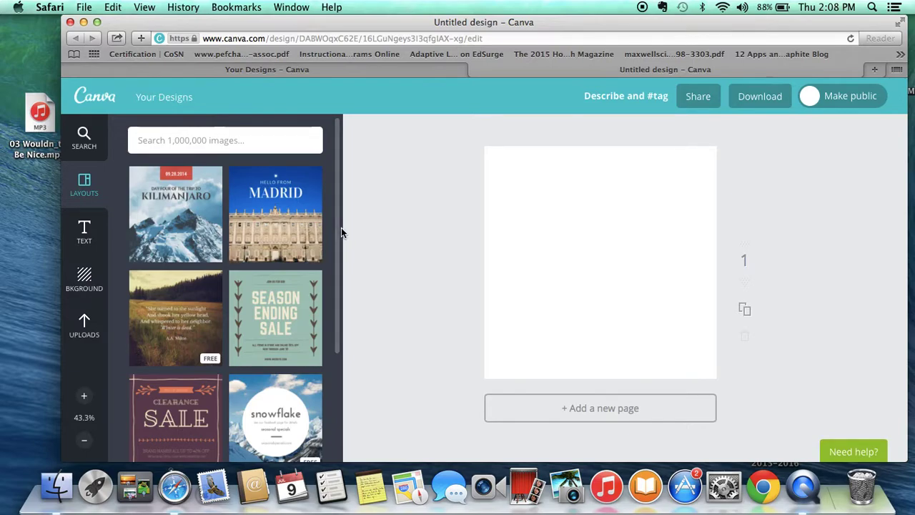
{"action": "left_click_drag", "start_coordinate": [338, 228], "coordinate": [341, 322]}
{"action": "scroll", "coordinate": [342, 323], "scroll_direction": "down", "scroll_amount": 3}
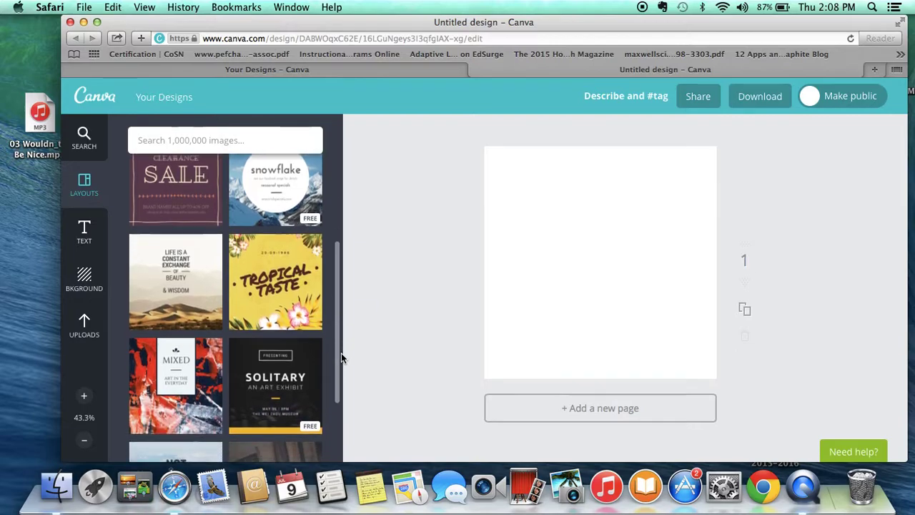
{"action": "scroll", "coordinate": [345, 336], "scroll_direction": "up", "scroll_amount": 7}
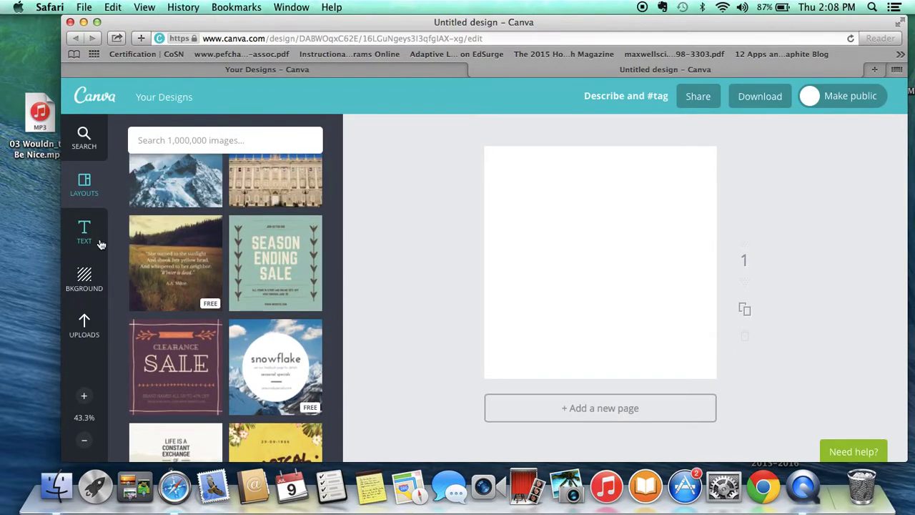
Add a custom light blue 6ba6c3 background colour to the page
{"action": "left_click", "coordinate": [85, 274]}
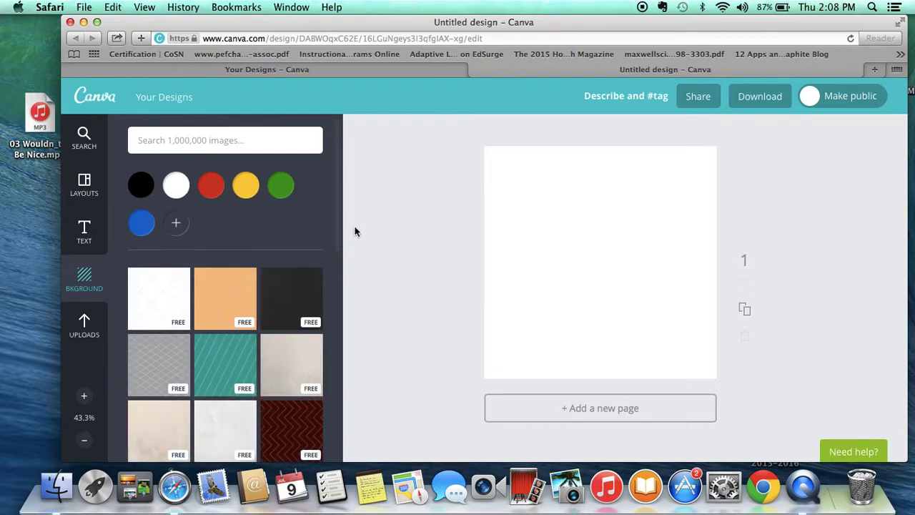
{"action": "left_click_drag", "start_coordinate": [337, 227], "coordinate": [339, 279]}
{"action": "scroll", "coordinate": [337, 280], "scroll_direction": "up", "scroll_amount": 5}
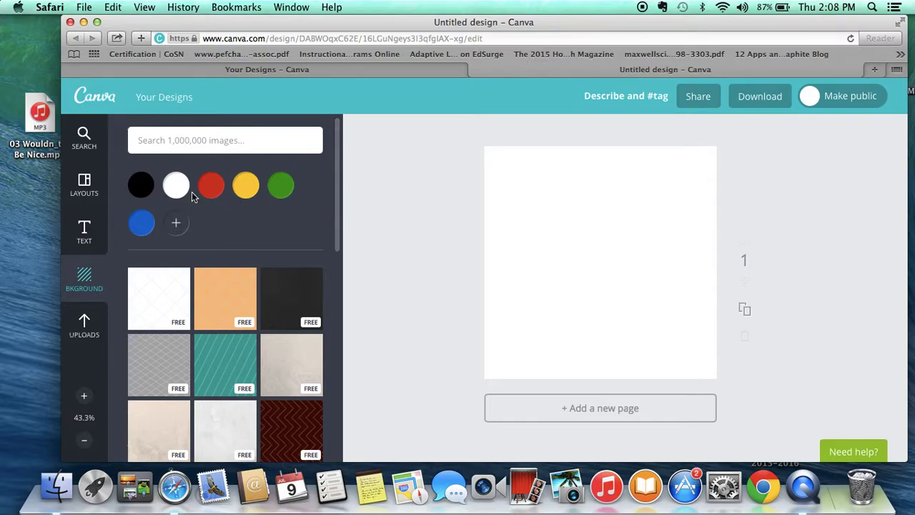
{"action": "left_click", "coordinate": [178, 224]}
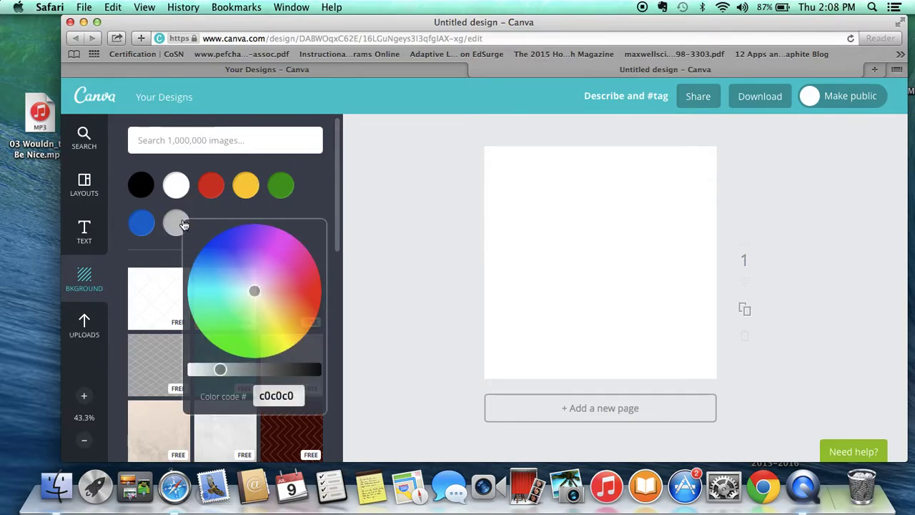
{"action": "left_click", "coordinate": [231, 283]}
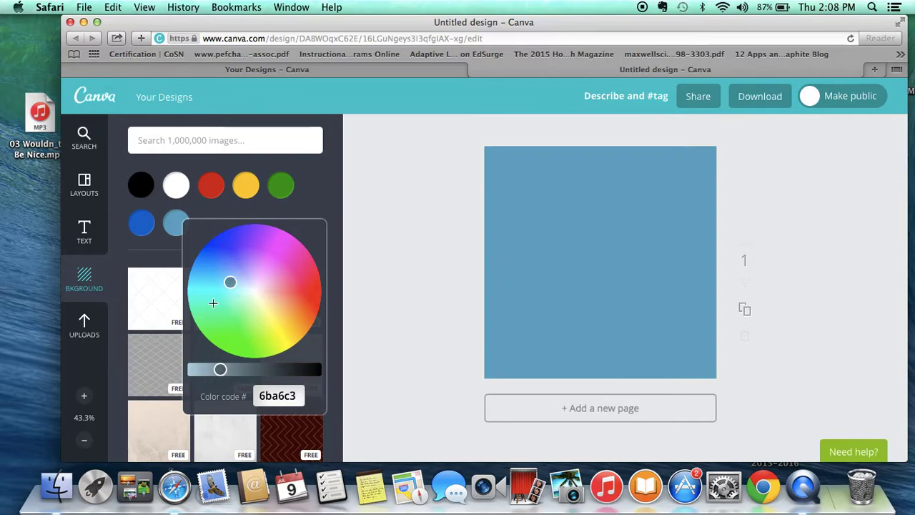
{"action": "left_click", "coordinate": [397, 312]}
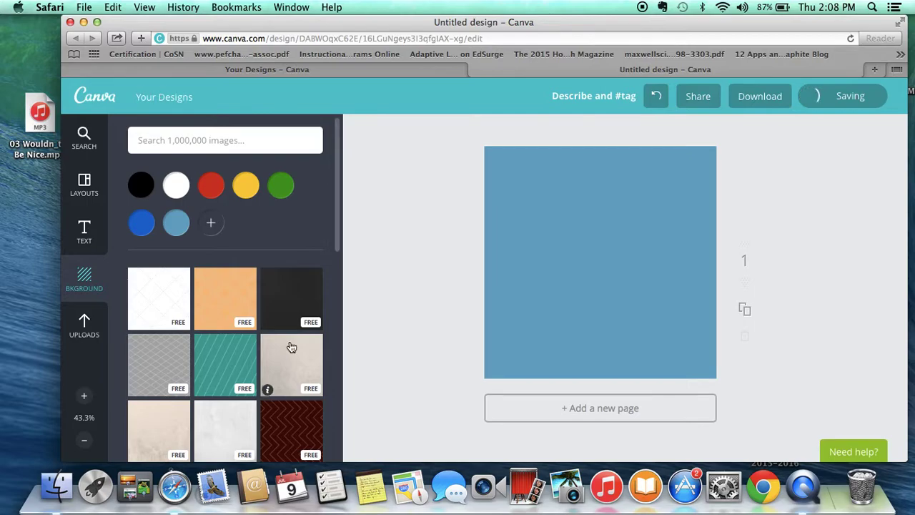
Try the beige marble texture, then switch the background back to light blue
{"action": "left_click", "coordinate": [292, 371]}
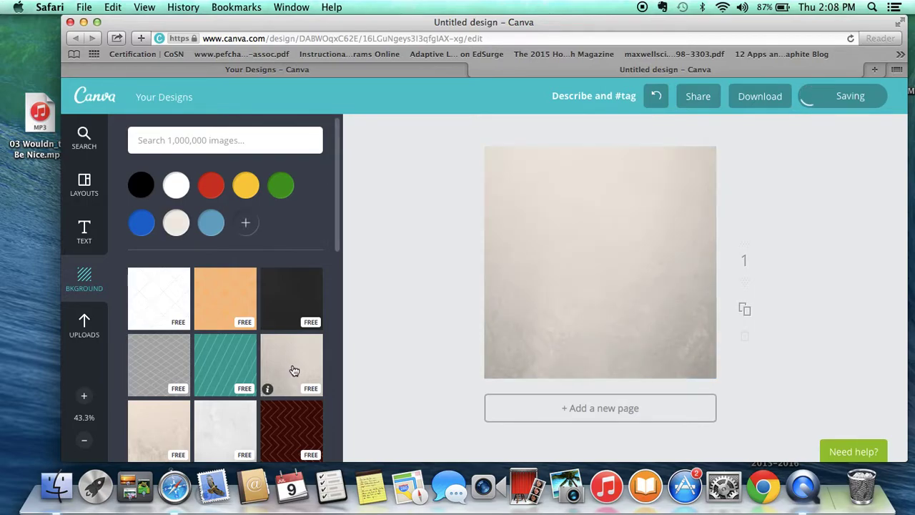
{"action": "left_click", "coordinate": [213, 223]}
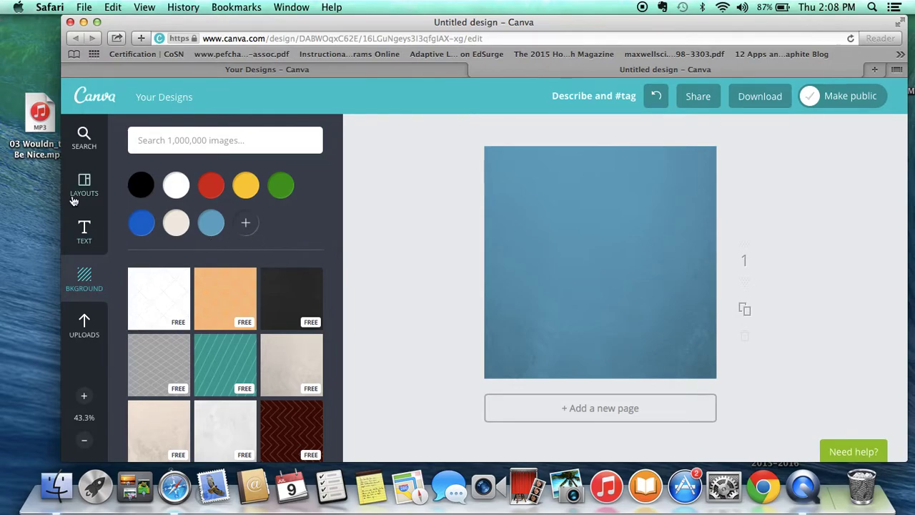
{"action": "left_click", "coordinate": [81, 237]}
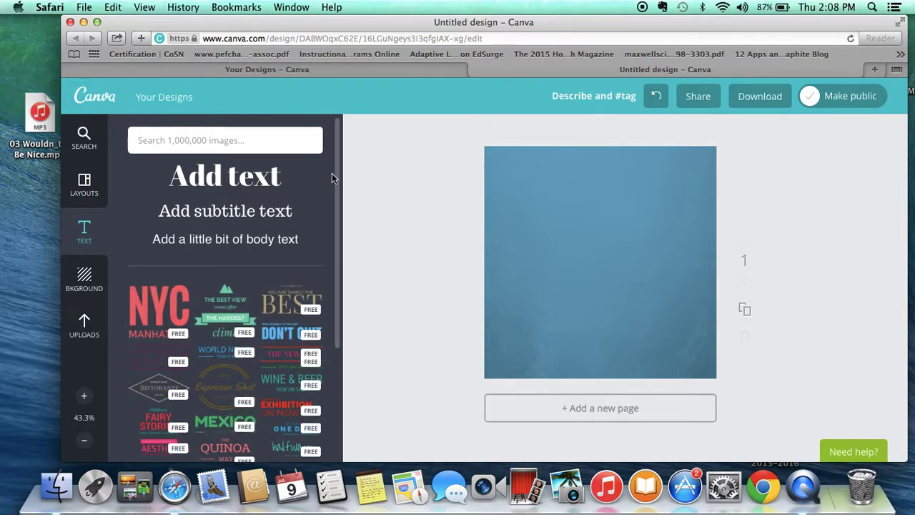
Scroll the text templates down until The Coffee Shop round badge is visible
{"action": "left_click_drag", "start_coordinate": [338, 168], "coordinate": [338, 320]}
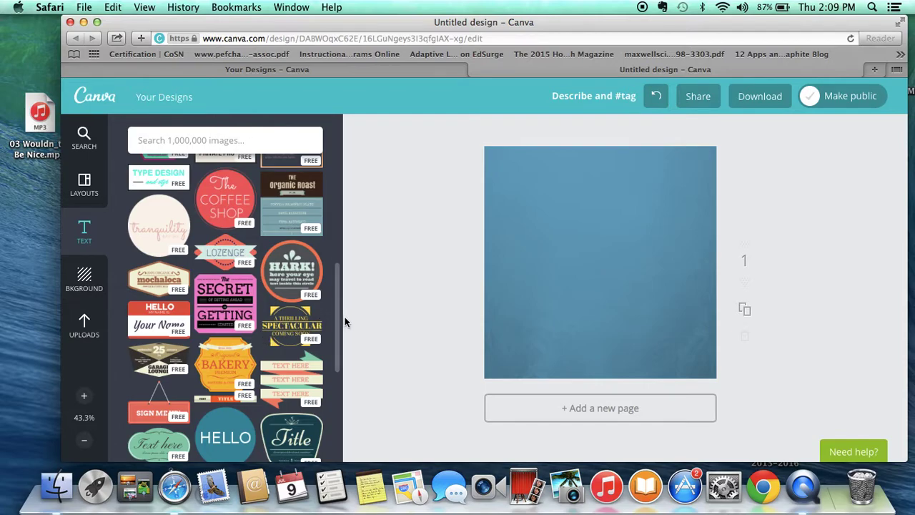
{"action": "left_click_drag", "start_coordinate": [340, 322], "coordinate": [345, 360]}
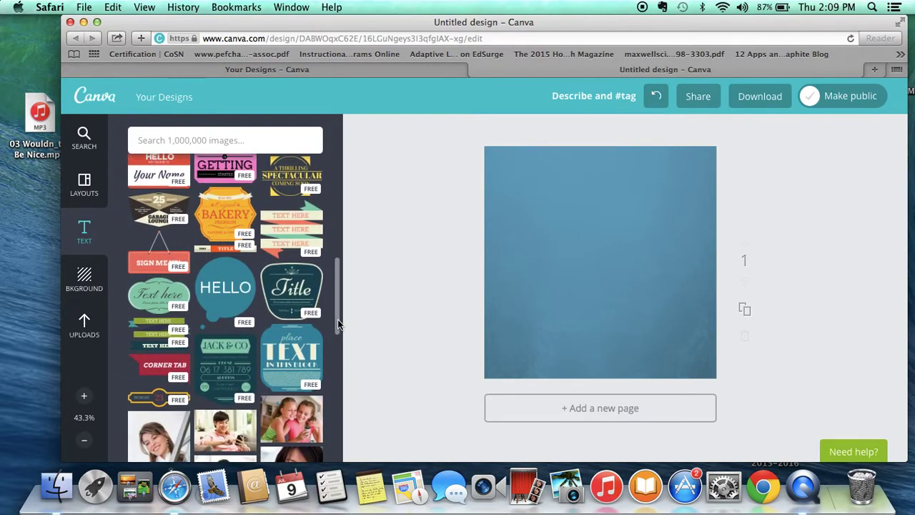
{"action": "left_click_drag", "start_coordinate": [337, 318], "coordinate": [338, 274]}
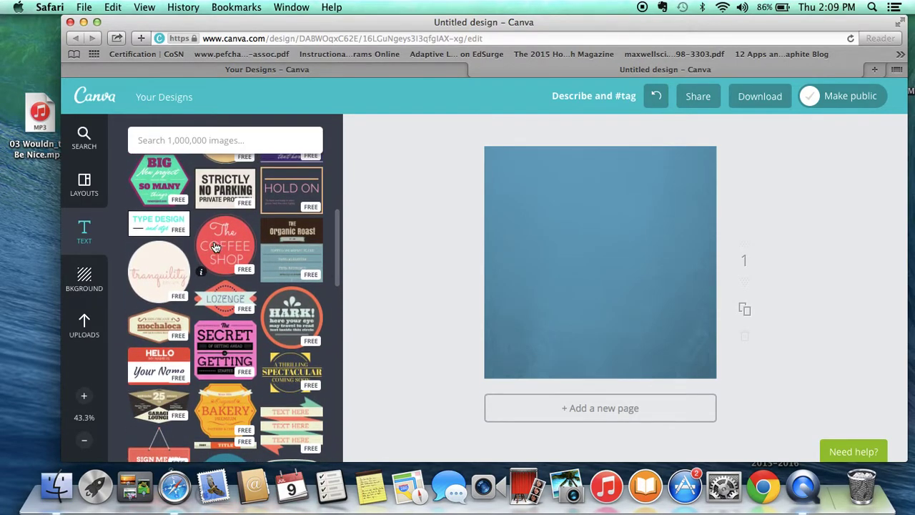
Drag The Coffee Shop badge onto the page centre, deleting the first placement and re-adding it
{"action": "left_click_drag", "start_coordinate": [214, 246], "coordinate": [574, 245]}
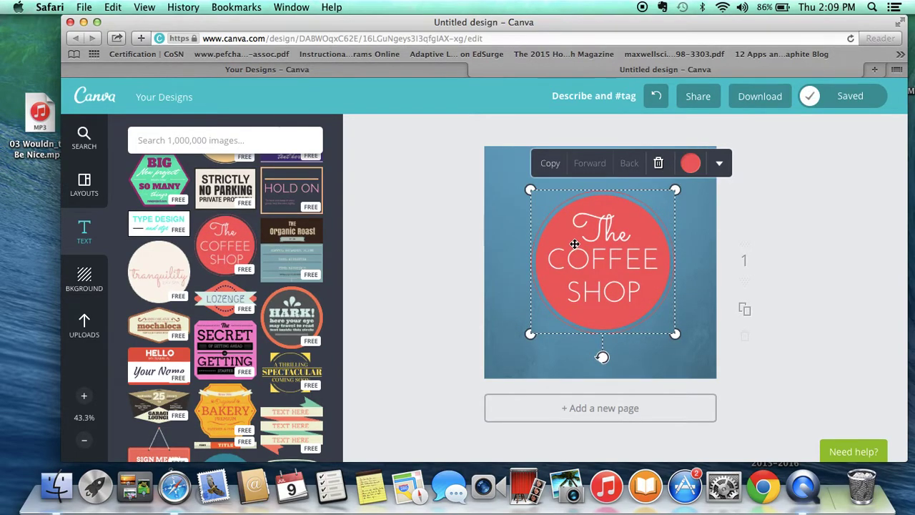
{"action": "left_click", "coordinate": [659, 165]}
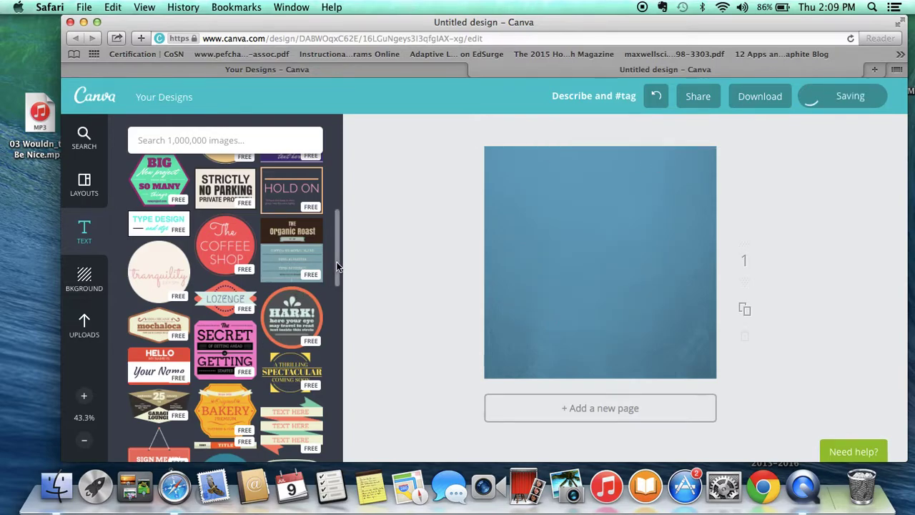
{"action": "scroll", "coordinate": [337, 246], "scroll_direction": "up", "scroll_amount": 5}
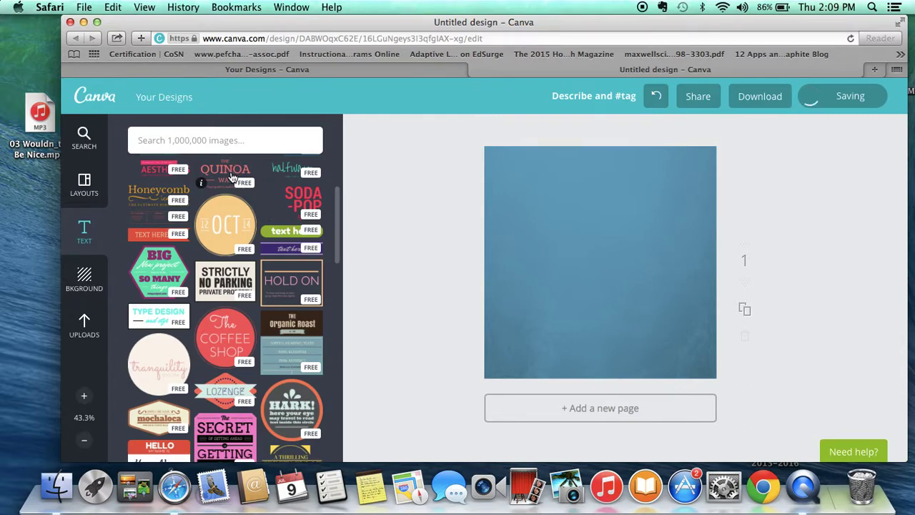
{"action": "left_click_drag", "start_coordinate": [224, 345], "coordinate": [595, 253]}
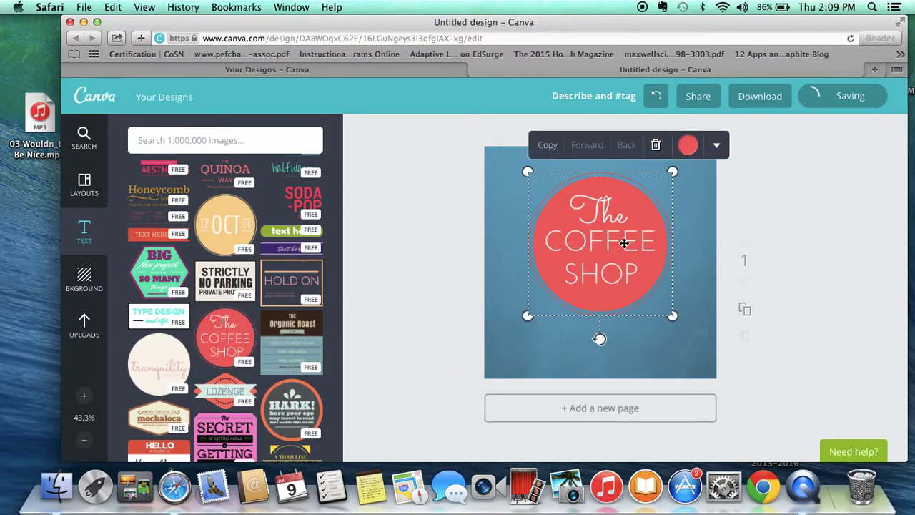
Recolour the badge circle to a custom brick red ae412c on the colour wheel
{"action": "left_click", "coordinate": [688, 147]}
{"action": "left_click", "coordinate": [636, 258]}
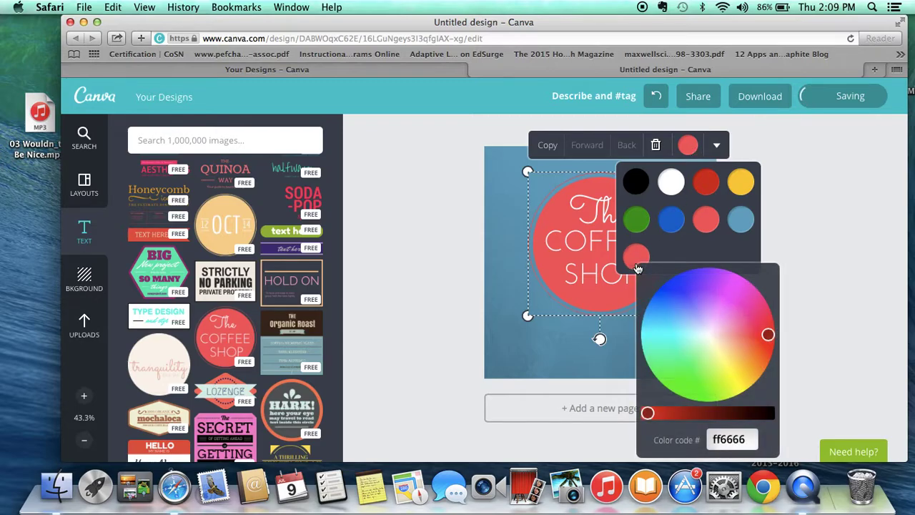
{"action": "left_click", "coordinate": [743, 333]}
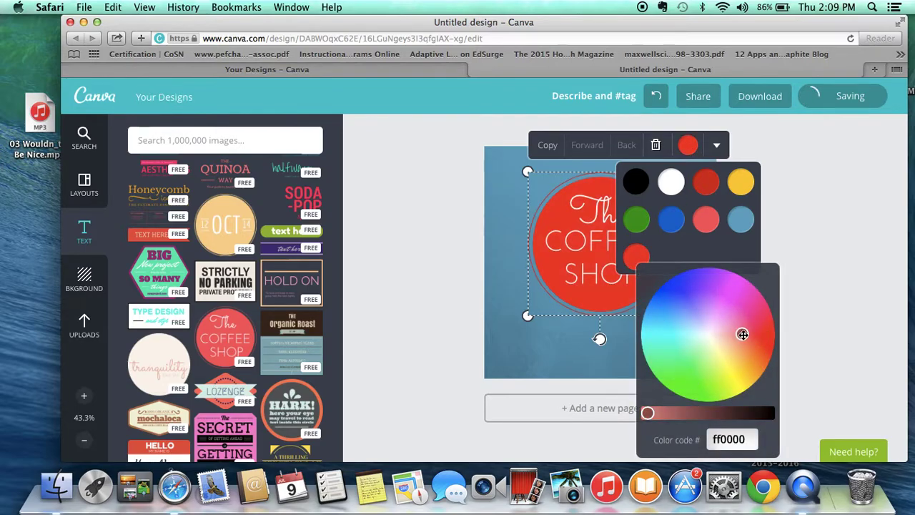
{"action": "left_click", "coordinate": [748, 353]}
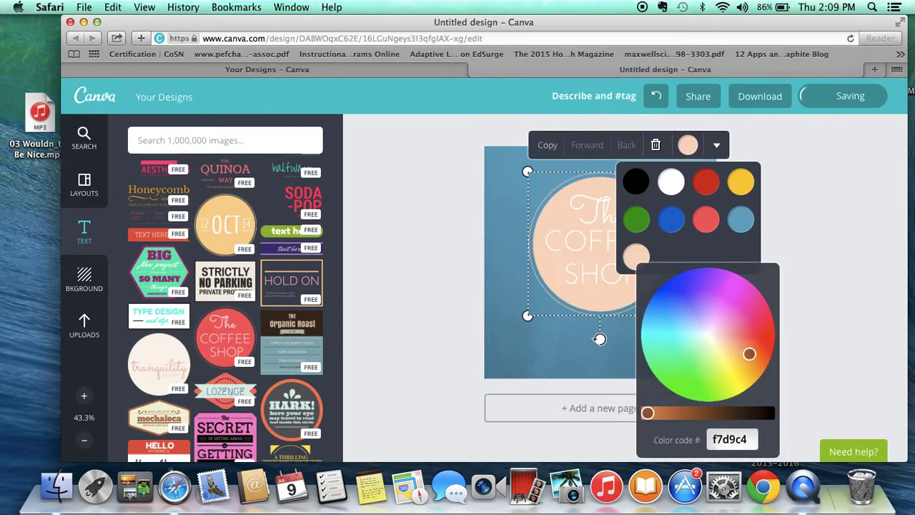
{"action": "left_click", "coordinate": [743, 340]}
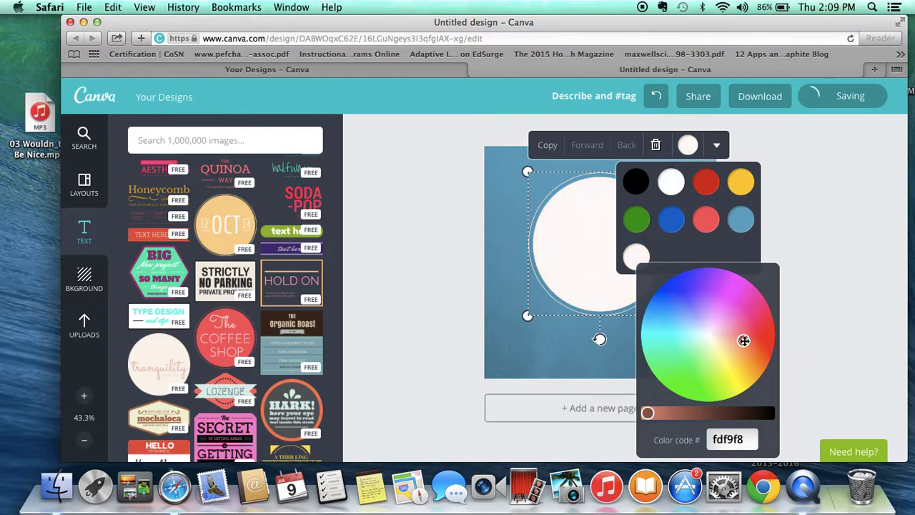
{"action": "left_click", "coordinate": [692, 411]}
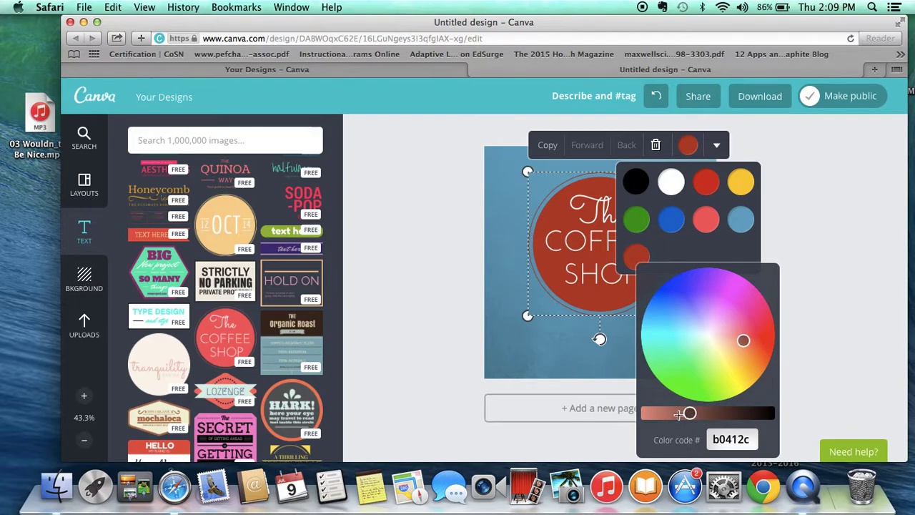
{"action": "left_click_drag", "start_coordinate": [690, 412], "coordinate": [690, 413]}
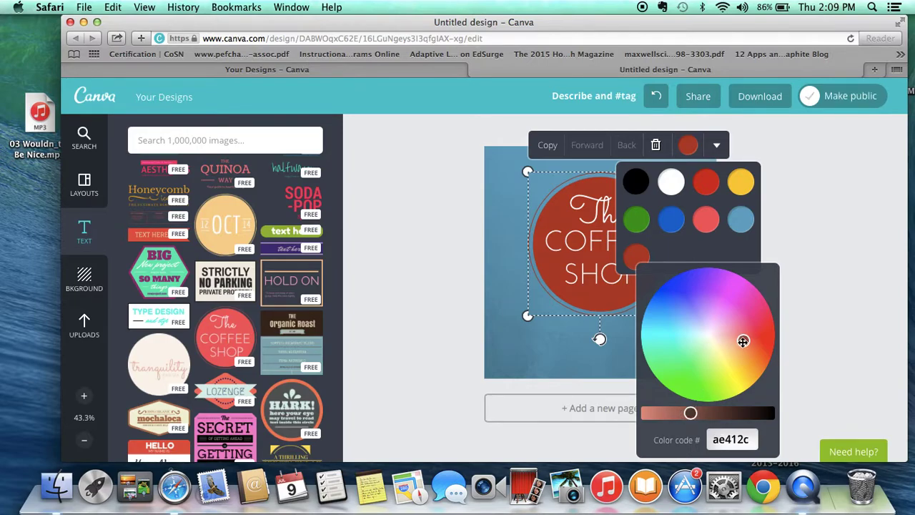
{"action": "left_click", "coordinate": [545, 355]}
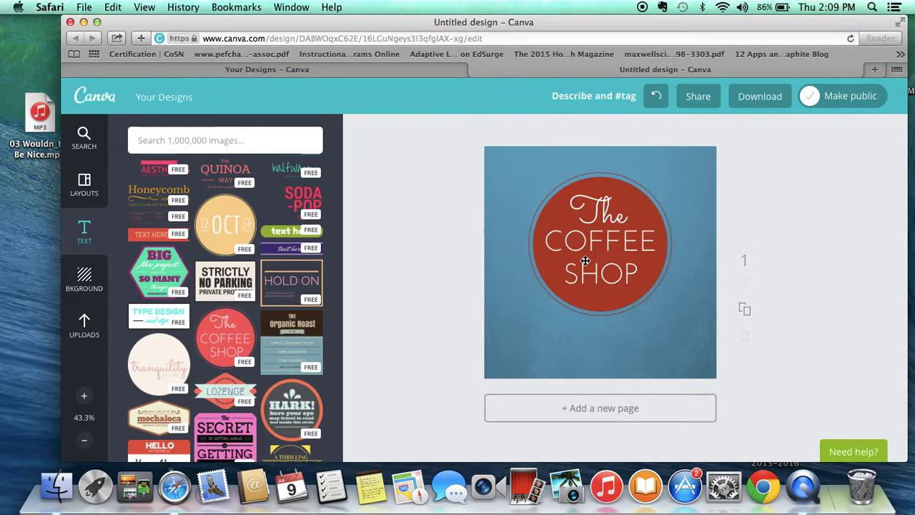
{"action": "double_click", "coordinate": [611, 265]}
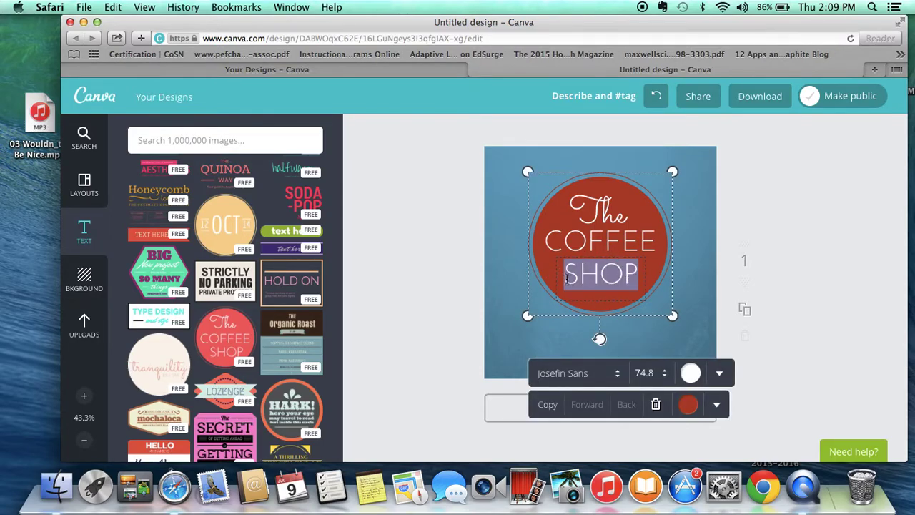
{"action": "left_click", "coordinate": [691, 374]}
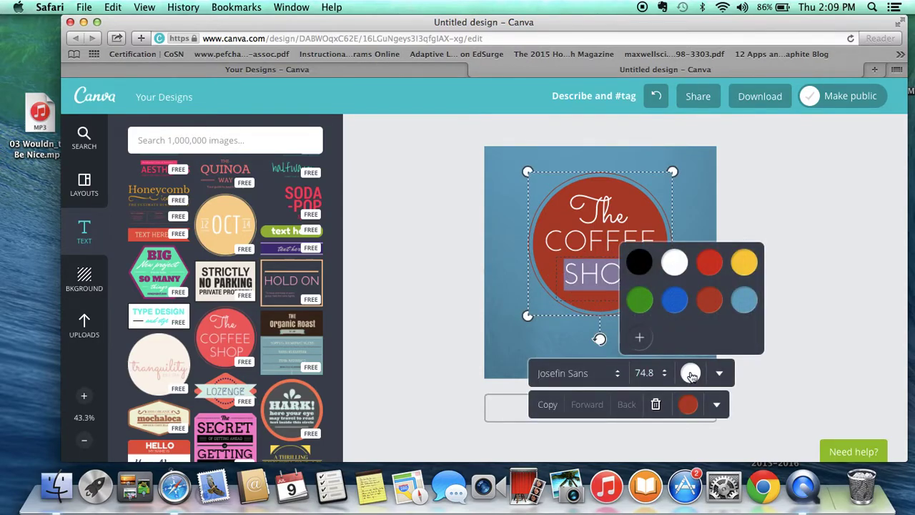
{"action": "left_click", "coordinate": [641, 338]}
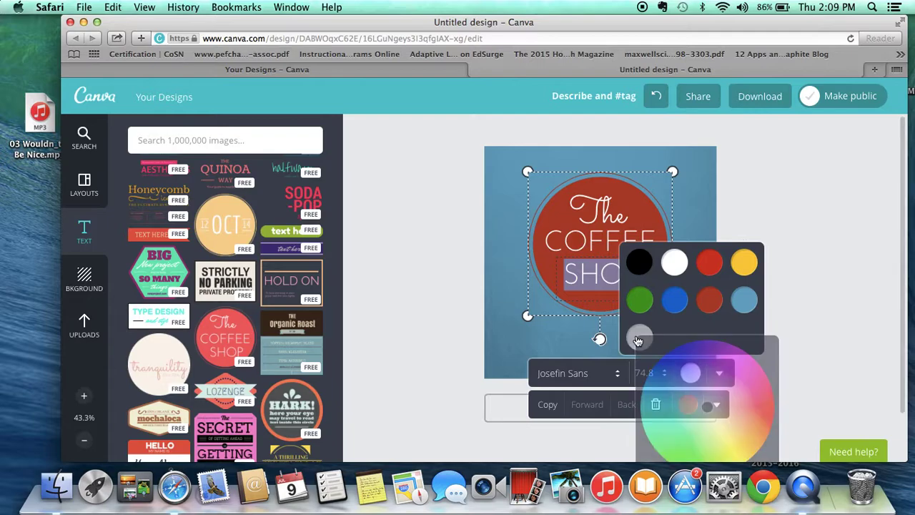
{"action": "left_click", "coordinate": [678, 367]}
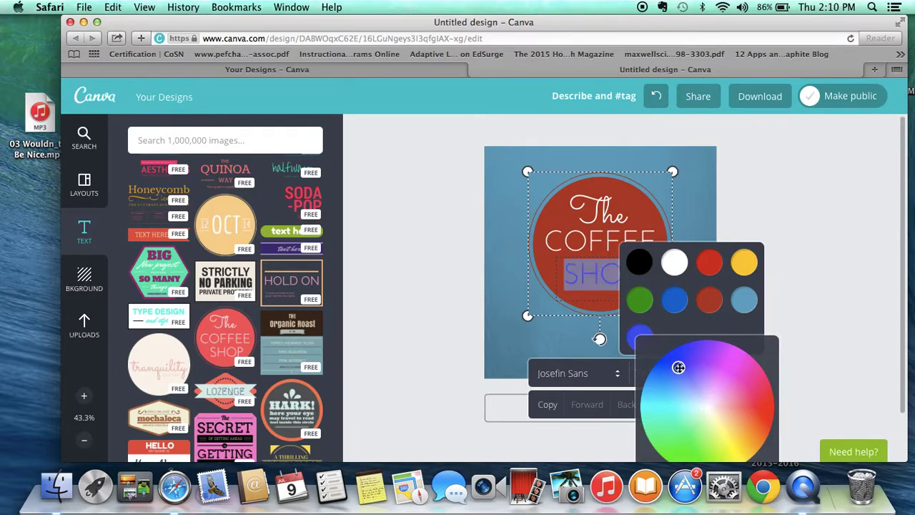
{"action": "left_click", "coordinate": [532, 349]}
{"action": "double_click", "coordinate": [592, 279]}
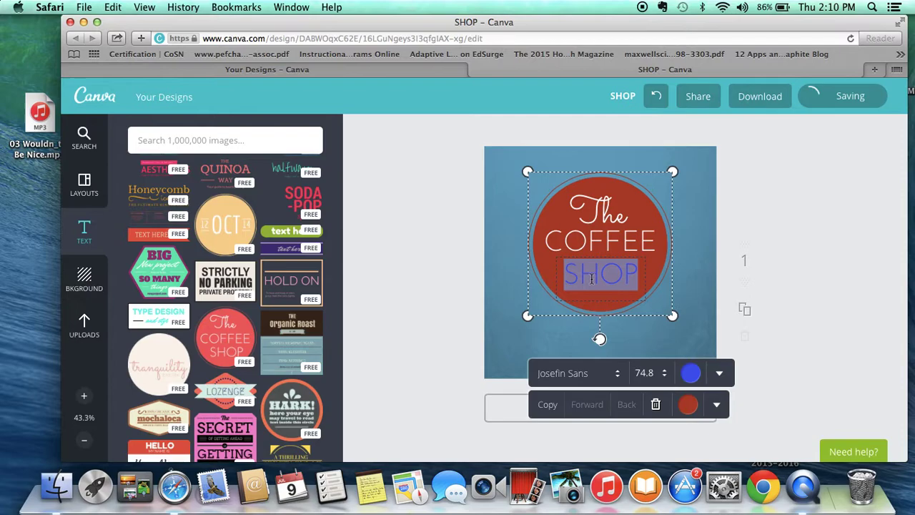
{"action": "left_click", "coordinate": [688, 372]}
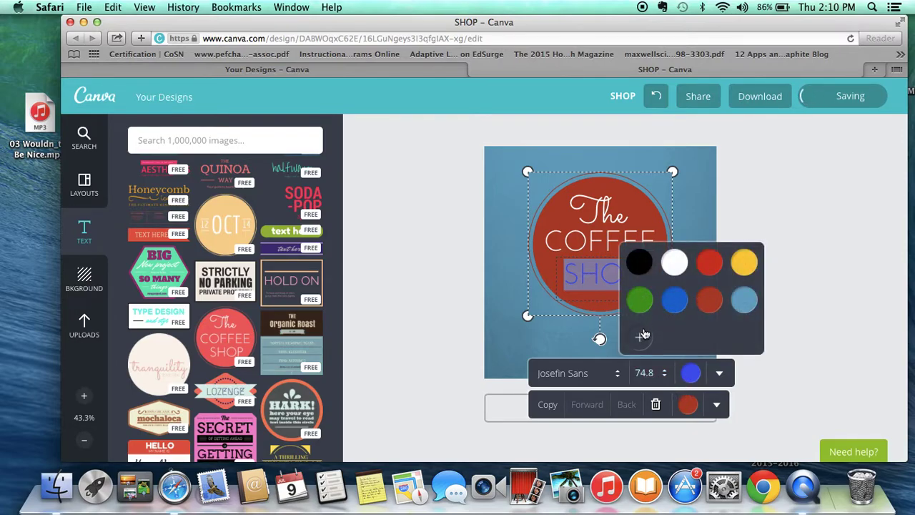
{"action": "left_click", "coordinate": [675, 265]}
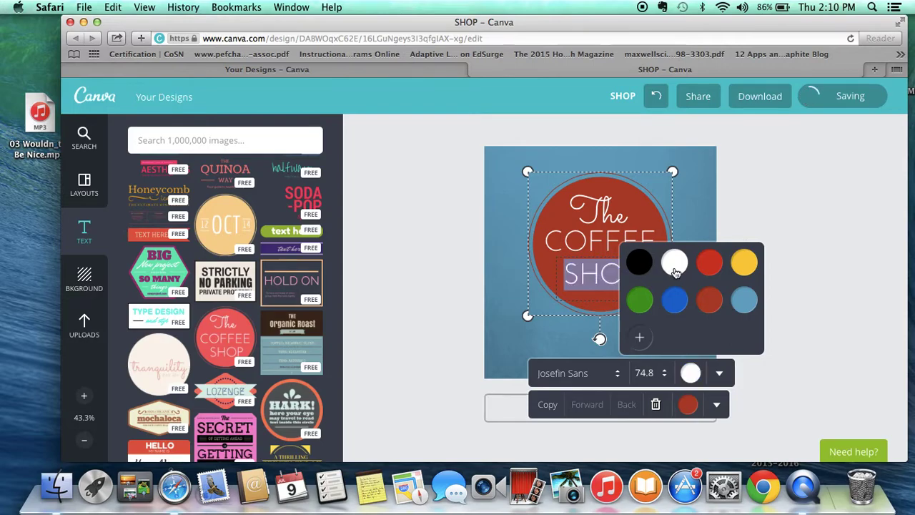
Change the badge text from 'The COFFEE SHOP' to 'You are LOVED' and move it slightly lower
{"action": "double_click", "coordinate": [602, 213]}
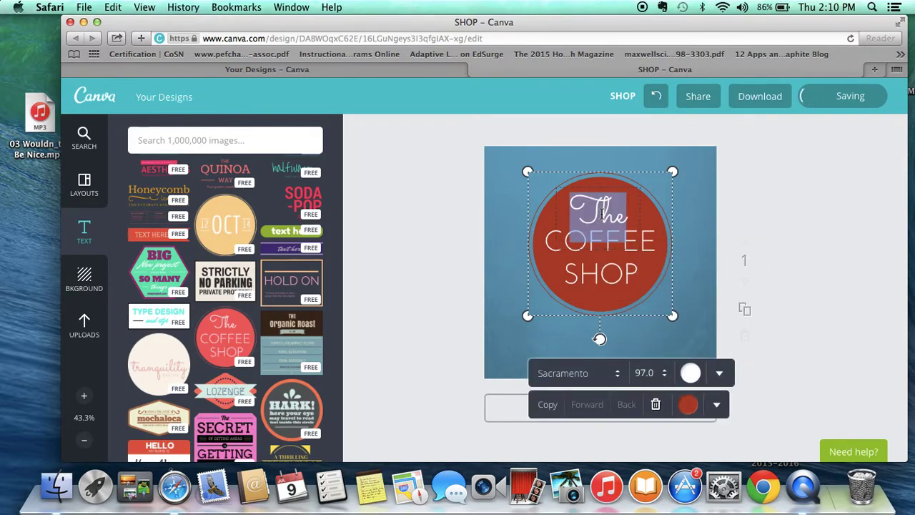
{"action": "type", "text": "You"}
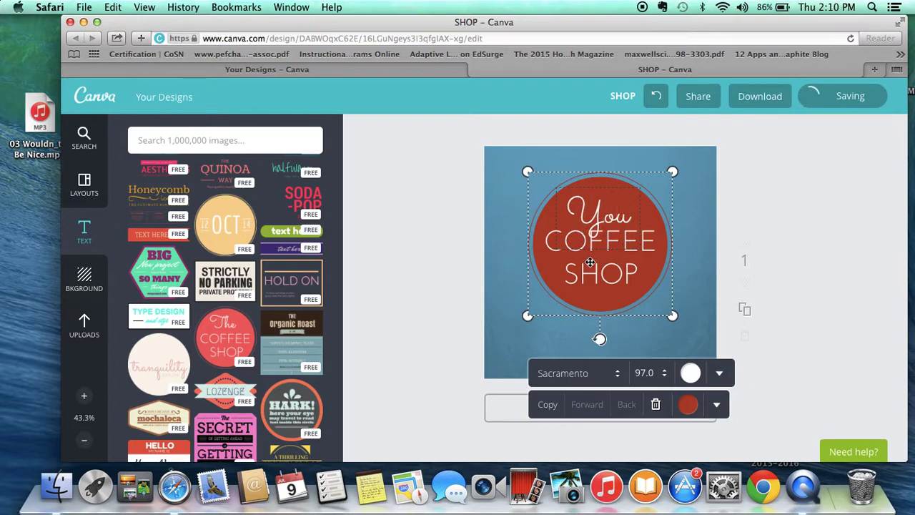
{"action": "double_click", "coordinate": [646, 244]}
{"action": "type", "text": "Ar"}
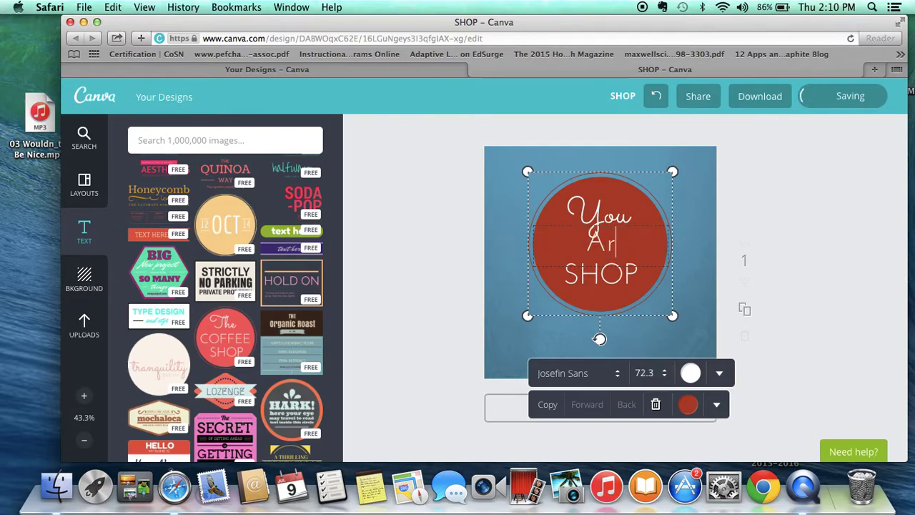
{"action": "type", "text": "e"}
{"action": "key", "text": "BackSpace"}
{"action": "key", "text": "BackSpace"}
{"action": "key", "text": "BackSpace"}
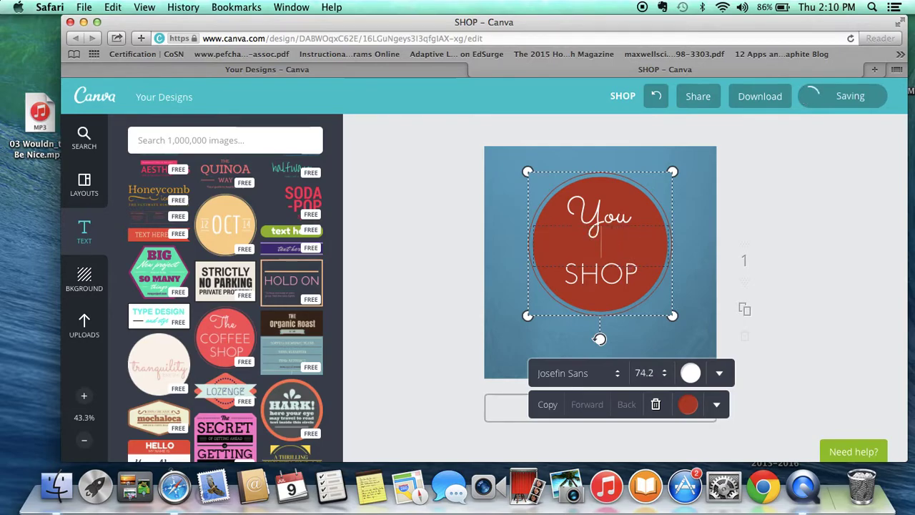
{"action": "type", "text": "are"}
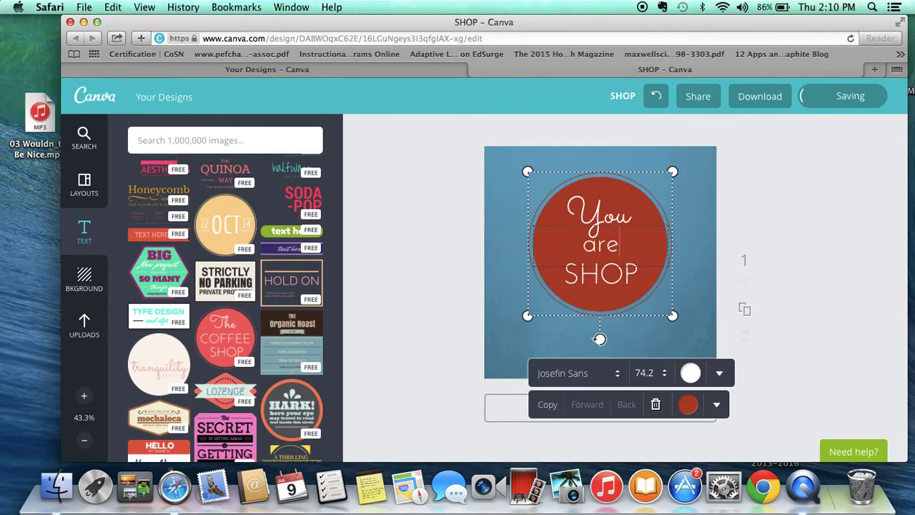
{"action": "double_click", "coordinate": [621, 271]}
{"action": "type", "text": "LOVED"}
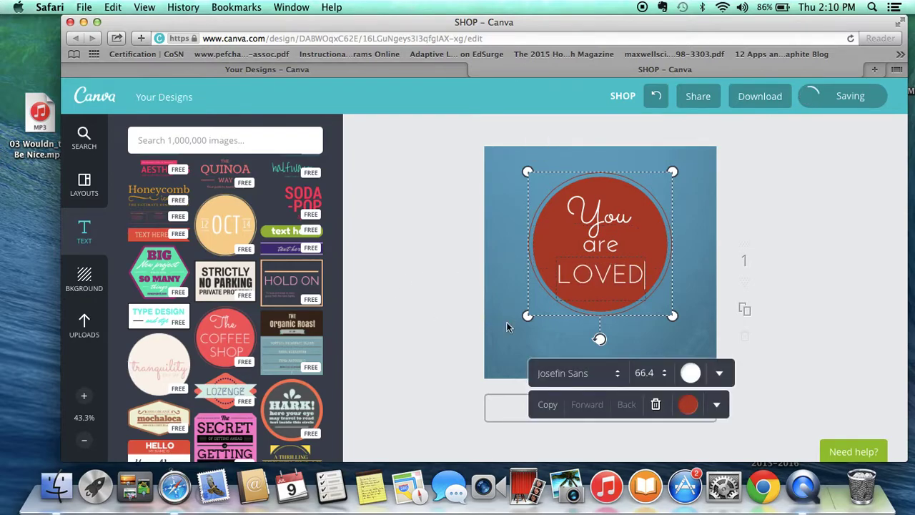
{"action": "left_click", "coordinate": [506, 322]}
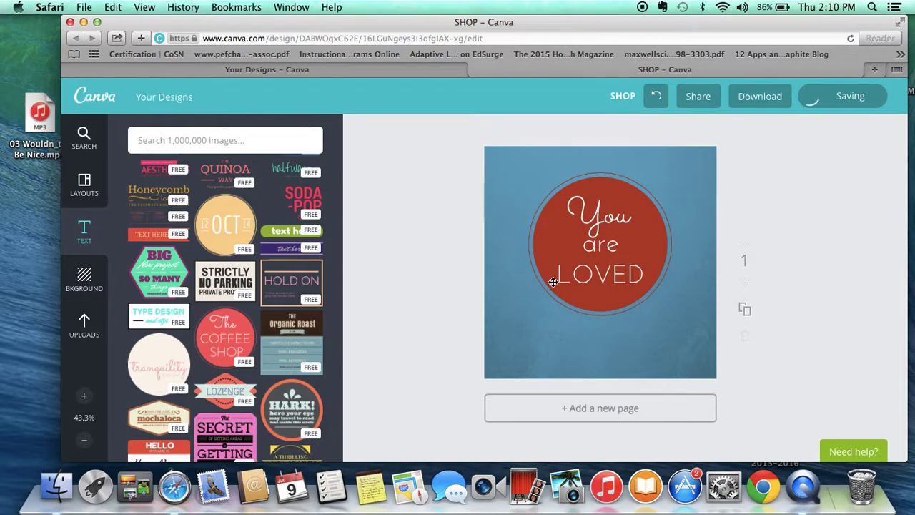
{"action": "left_click_drag", "start_coordinate": [552, 282], "coordinate": [552, 297]}
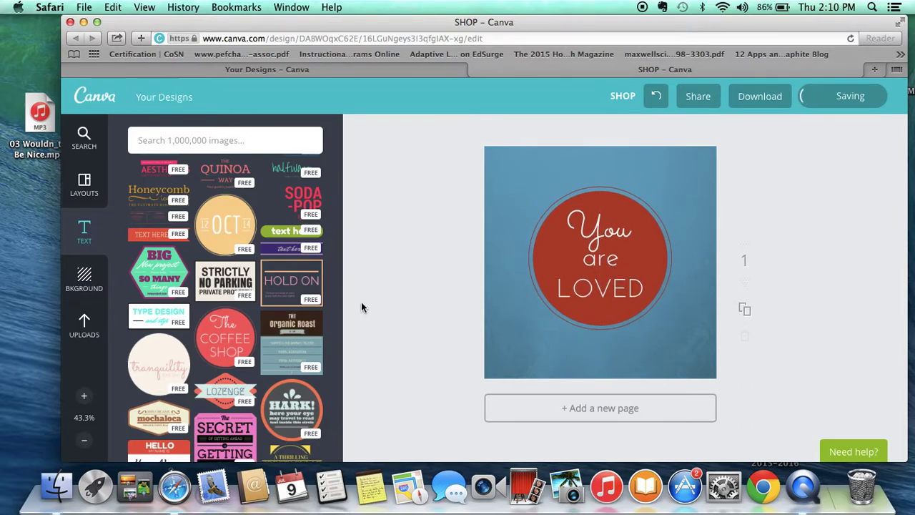
Browse the Lines category of elements and scroll through the dividers and arrows
{"action": "left_click", "coordinate": [83, 136]}
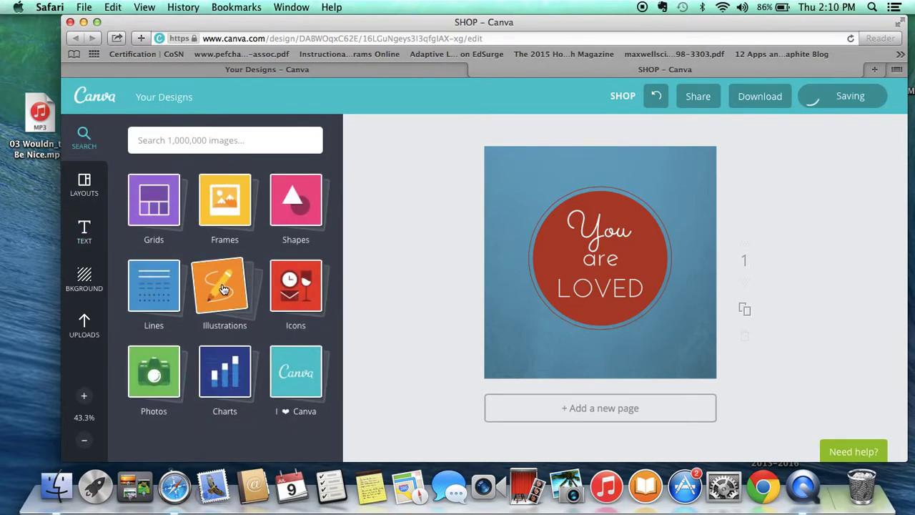
{"action": "left_click", "coordinate": [159, 298]}
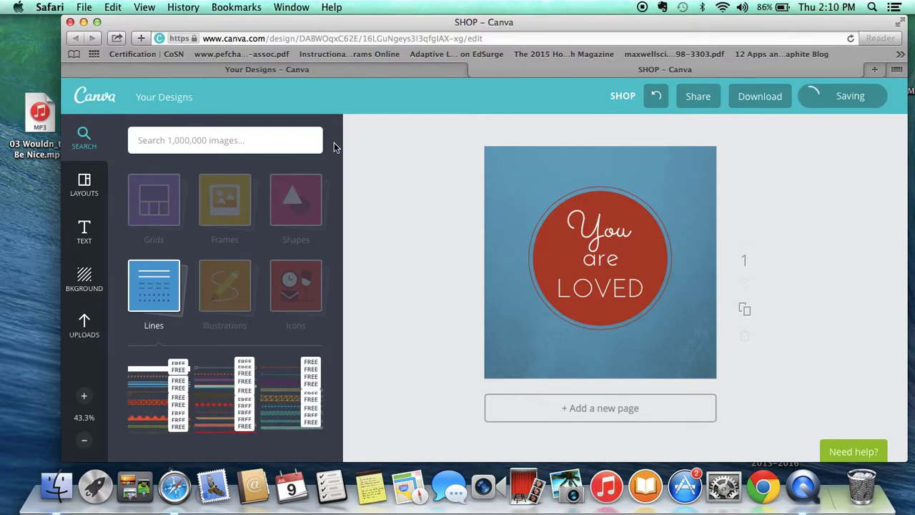
{"action": "left_click_drag", "start_coordinate": [337, 152], "coordinate": [341, 277]}
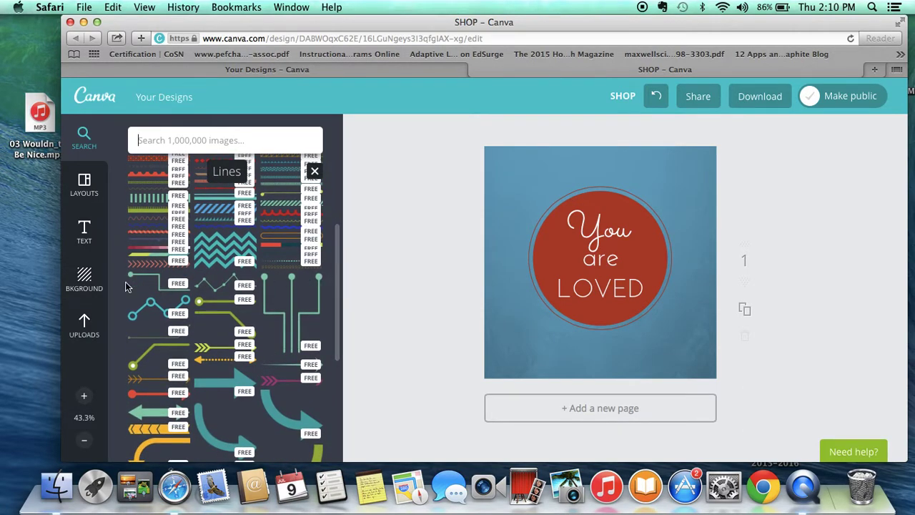
Place a chevron line, rotate it vertical, stretch it tall, and copy it to the right edge
{"action": "left_click_drag", "start_coordinate": [142, 270], "coordinate": [476, 279]}
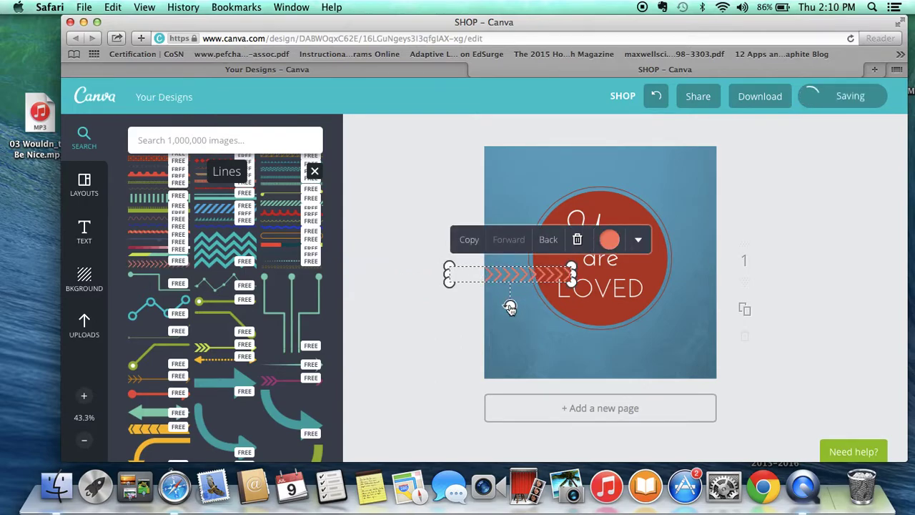
{"action": "left_click_drag", "start_coordinate": [509, 308], "coordinate": [540, 279]}
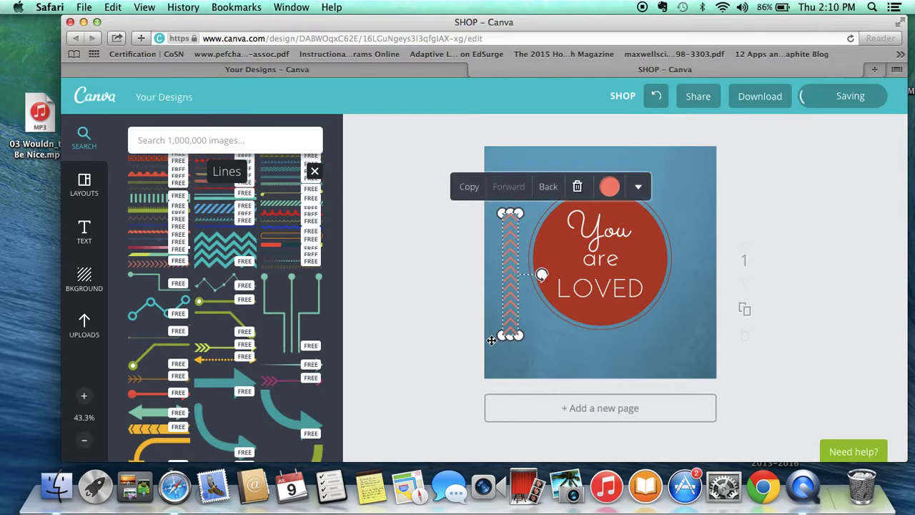
{"action": "left_click_drag", "start_coordinate": [509, 333], "coordinate": [511, 364]}
{"action": "left_click_drag", "start_coordinate": [512, 213], "coordinate": [515, 163]}
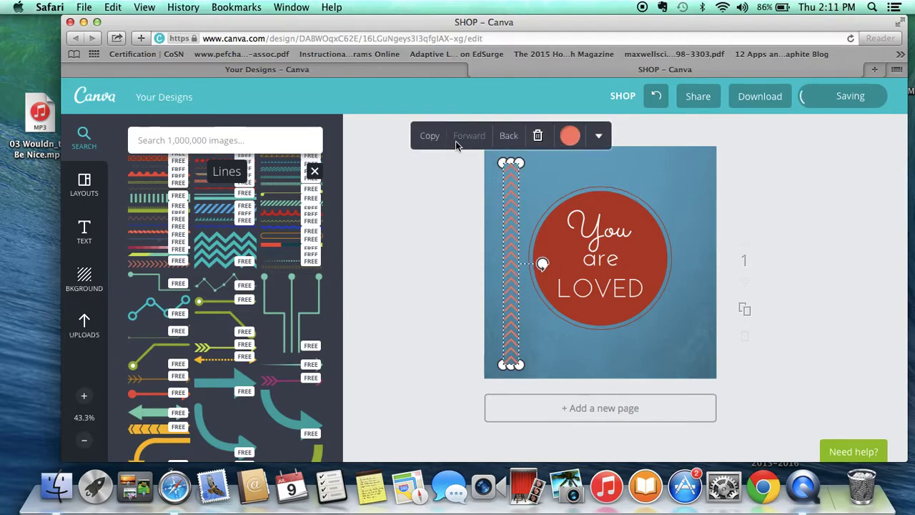
{"action": "left_click", "coordinate": [429, 138]}
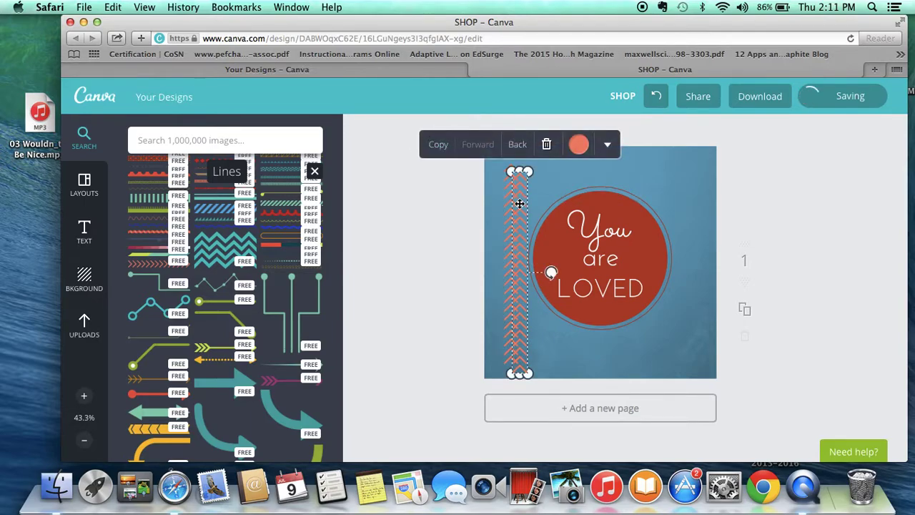
{"action": "left_click_drag", "start_coordinate": [520, 203], "coordinate": [698, 193]}
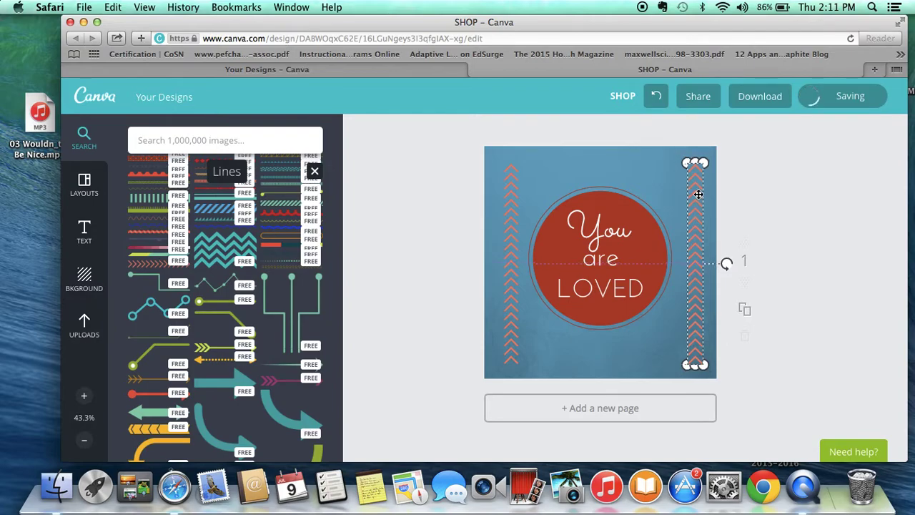
Make the left and right chevron lines dark red, then nudge the left one slightly
{"action": "left_click", "coordinate": [507, 266]}
{"action": "left_click", "coordinate": [571, 138]}
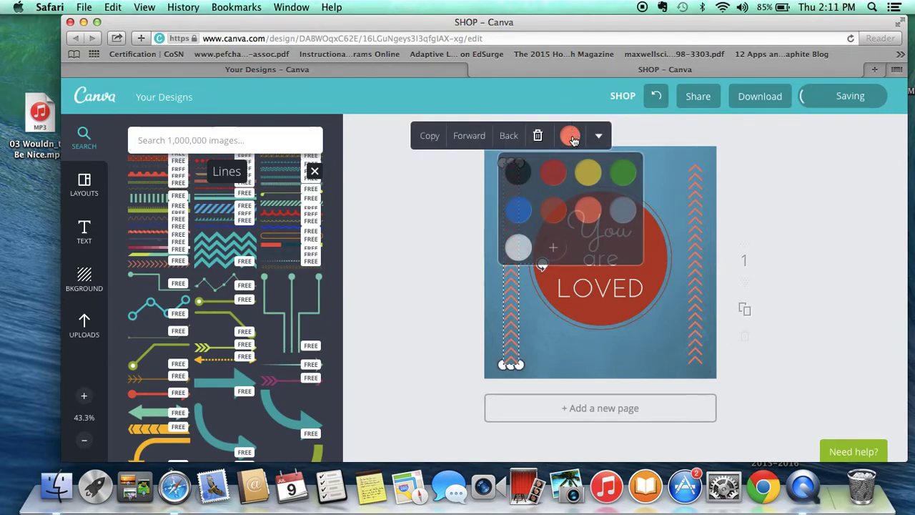
{"action": "left_click", "coordinate": [554, 215]}
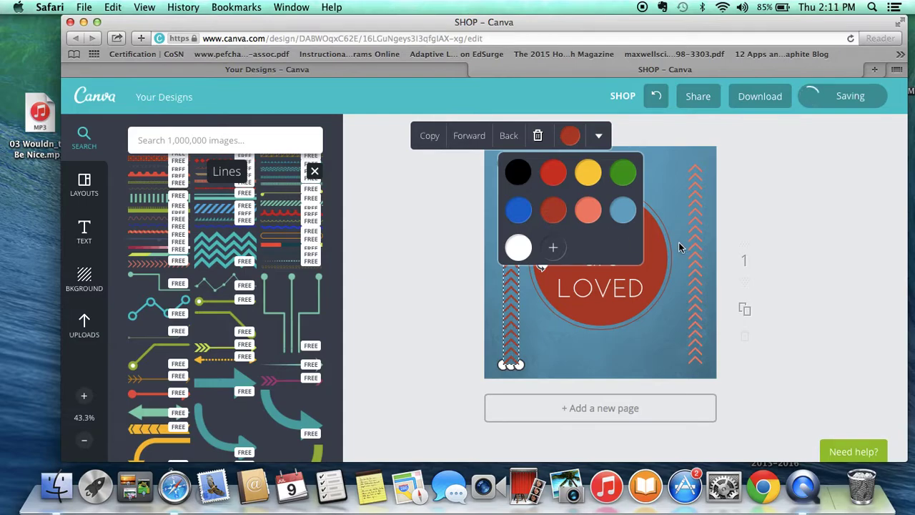
{"action": "left_click", "coordinate": [699, 251]}
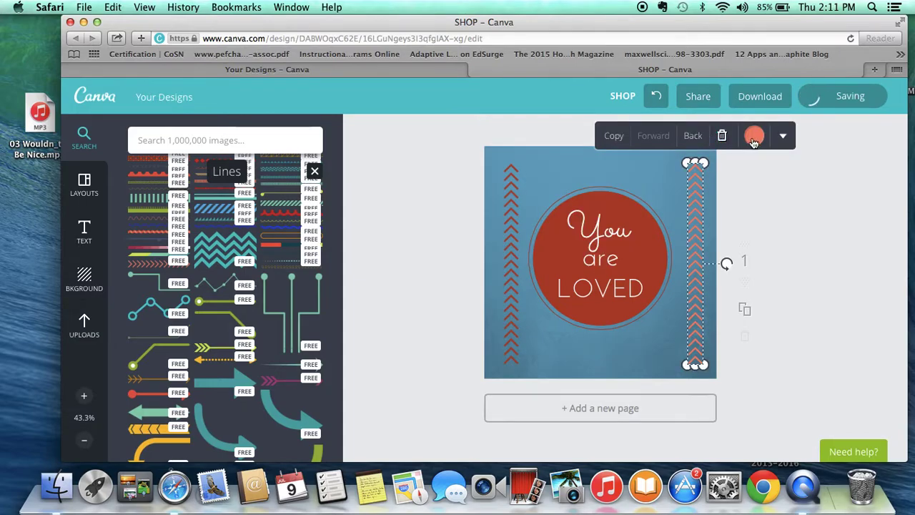
{"action": "left_click", "coordinate": [754, 143]}
{"action": "left_click", "coordinate": [703, 250]}
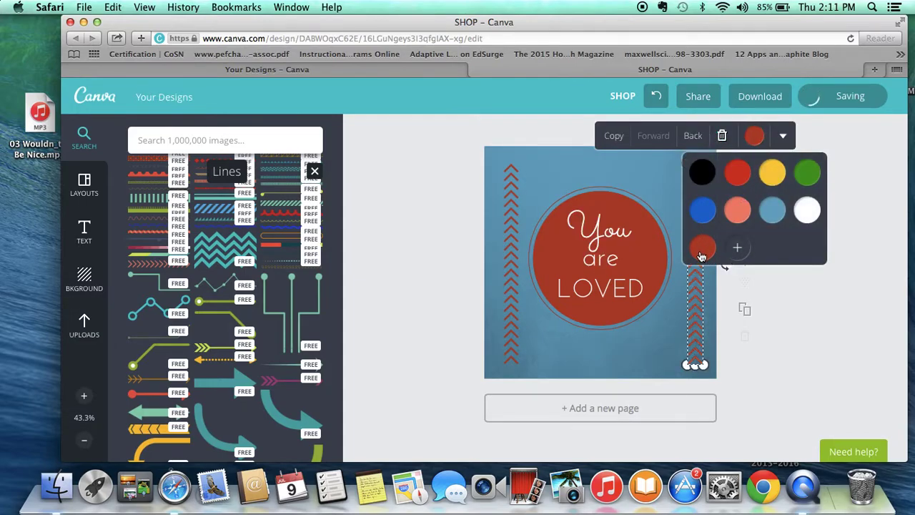
{"action": "left_click", "coordinate": [634, 347]}
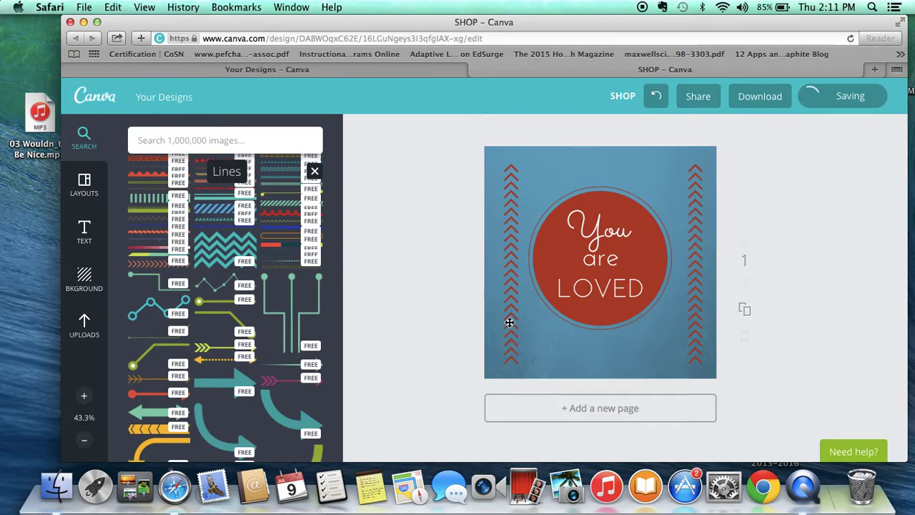
{"action": "left_click_drag", "start_coordinate": [504, 324], "coordinate": [502, 325]}
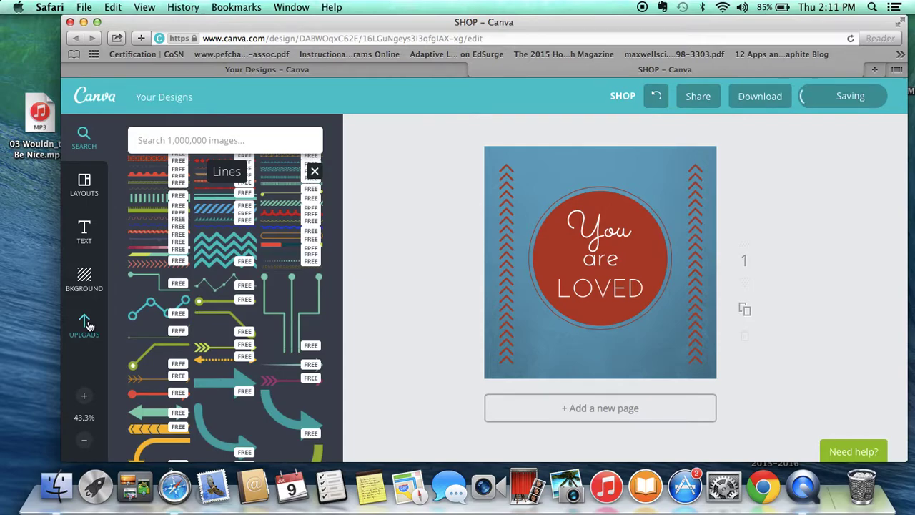
Browse the Uploads panel, then choose 'Upload your own images' to bring up the file chooser
{"action": "left_click", "coordinate": [84, 324]}
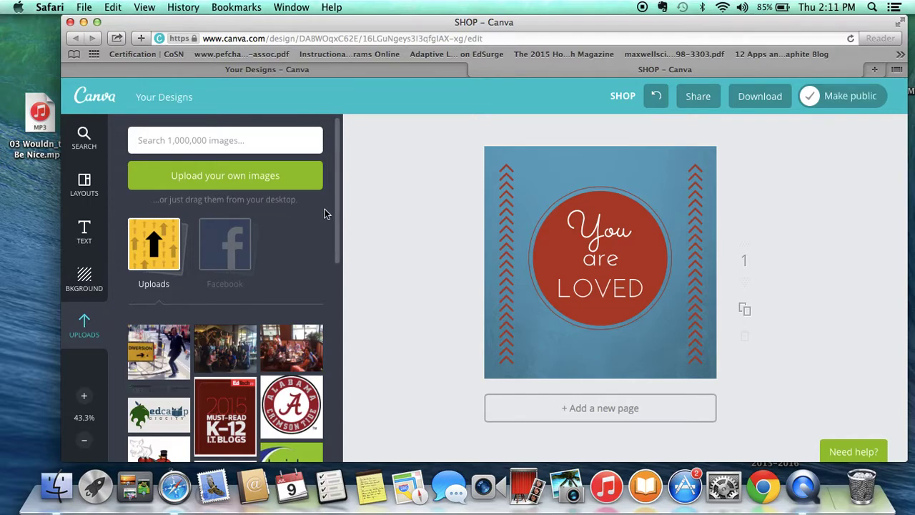
{"action": "left_click_drag", "start_coordinate": [337, 206], "coordinate": [337, 360]}
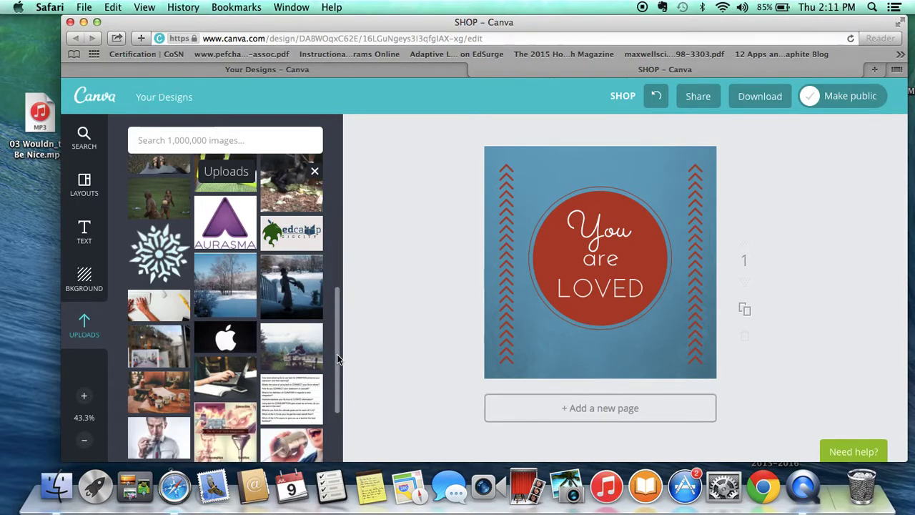
{"action": "left_click_drag", "start_coordinate": [337, 355], "coordinate": [354, 241]}
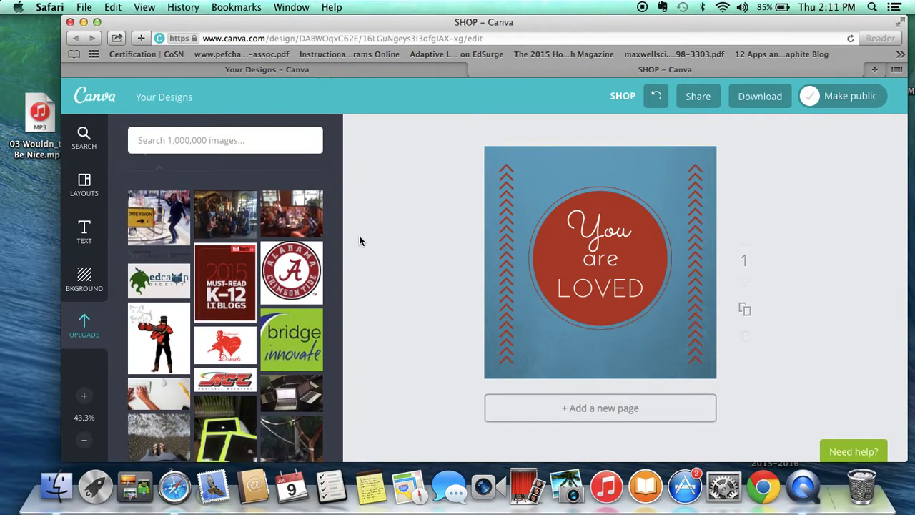
{"action": "left_click", "coordinate": [97, 323]}
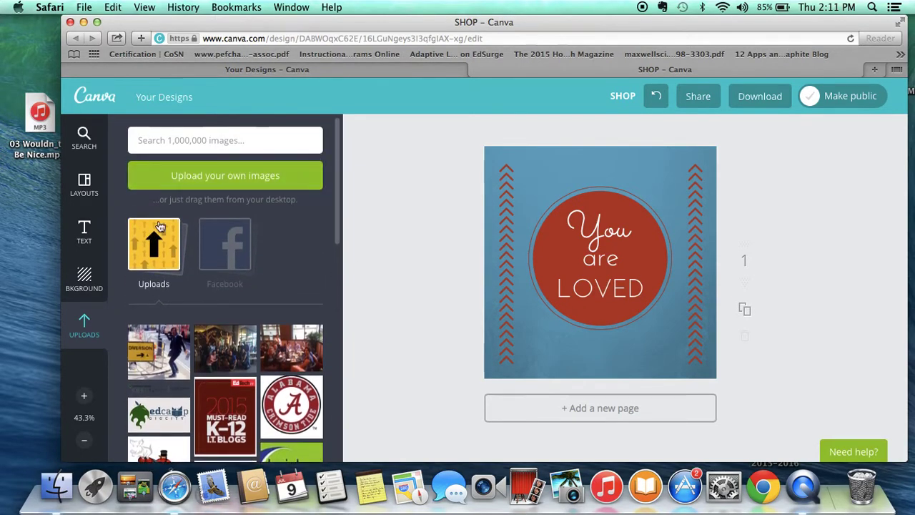
{"action": "left_click", "coordinate": [217, 175]}
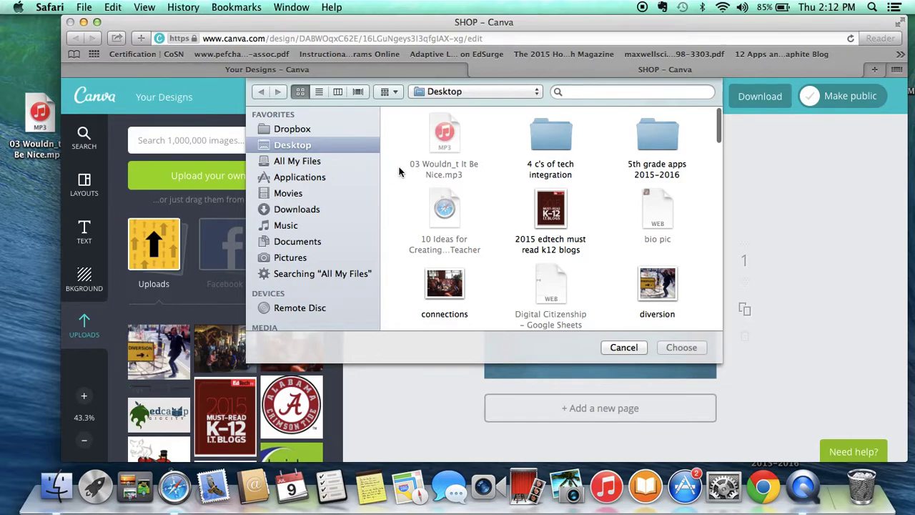
Browse All My Files through the recent and May photos and highlight edcamp gigcity 2015
{"action": "left_click", "coordinate": [286, 165]}
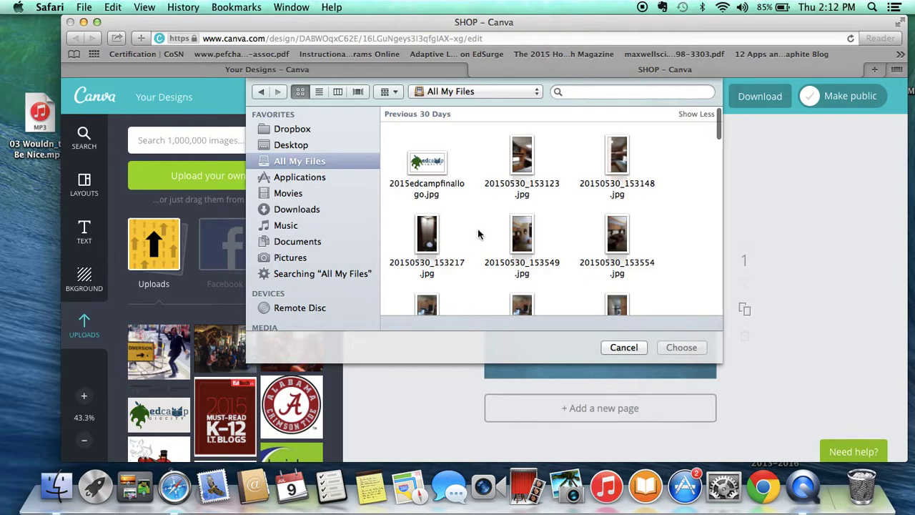
{"action": "key", "text": "Down"}
{"action": "key", "text": "Down"}
{"action": "key", "text": "Down"}
{"action": "key", "text": "Down"}
{"action": "key", "text": "Down"}
{"action": "key", "text": "Down"}
{"action": "key", "text": "Down"}
{"action": "key", "text": "Down"}
{"action": "key", "text": "Down"}
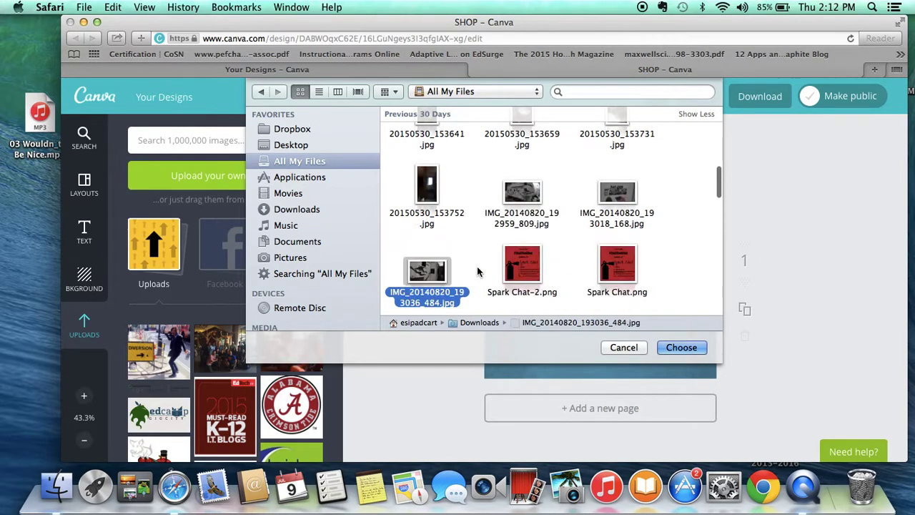
{"action": "key", "text": "Up"}
{"action": "key", "text": "Up"}
{"action": "key", "text": "Up"}
{"action": "key", "text": "Up"}
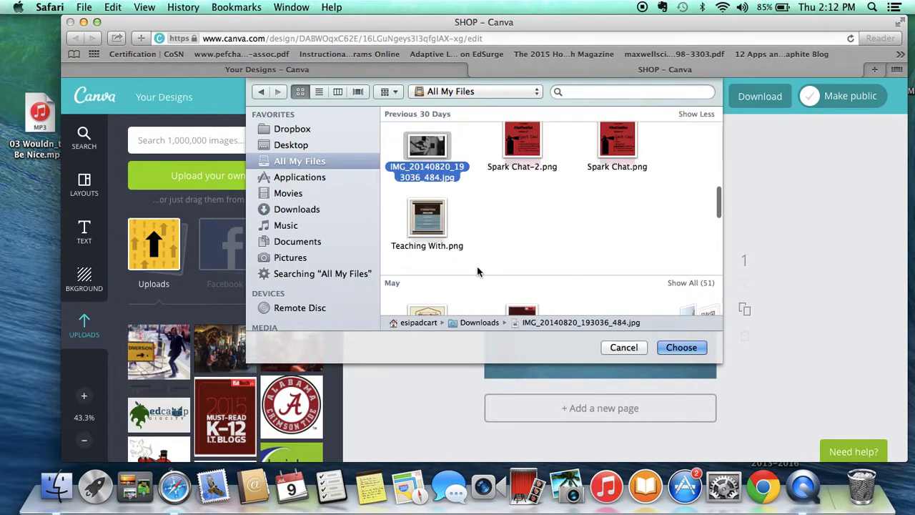
{"action": "key", "text": "Up"}
{"action": "key", "text": "Down"}
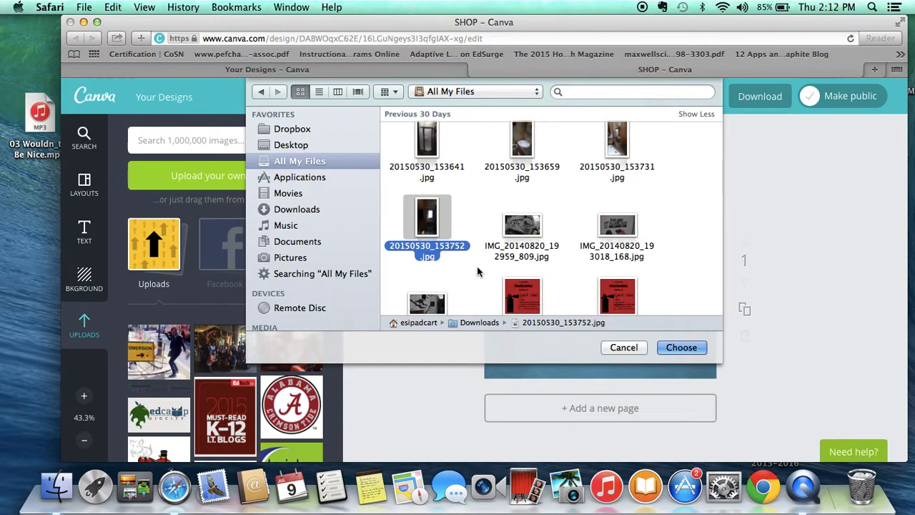
{"action": "key", "text": "Down"}
{"action": "key", "text": "Down"}
{"action": "key", "text": "Down"}
{"action": "key", "text": "Right"}
{"action": "key", "text": "Right"}
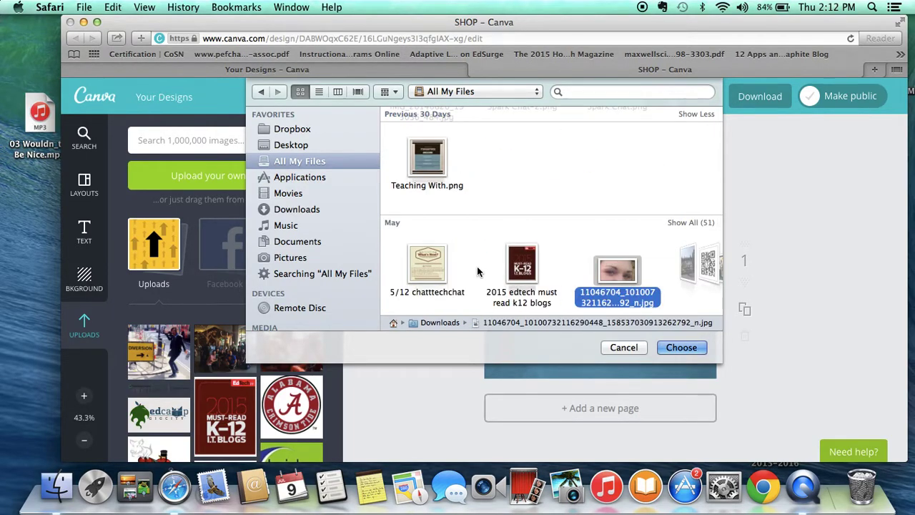
{"action": "key", "text": "Right"}
{"action": "key", "text": "Right"}
{"action": "key", "text": "Right"}
{"action": "key", "text": "Right"}
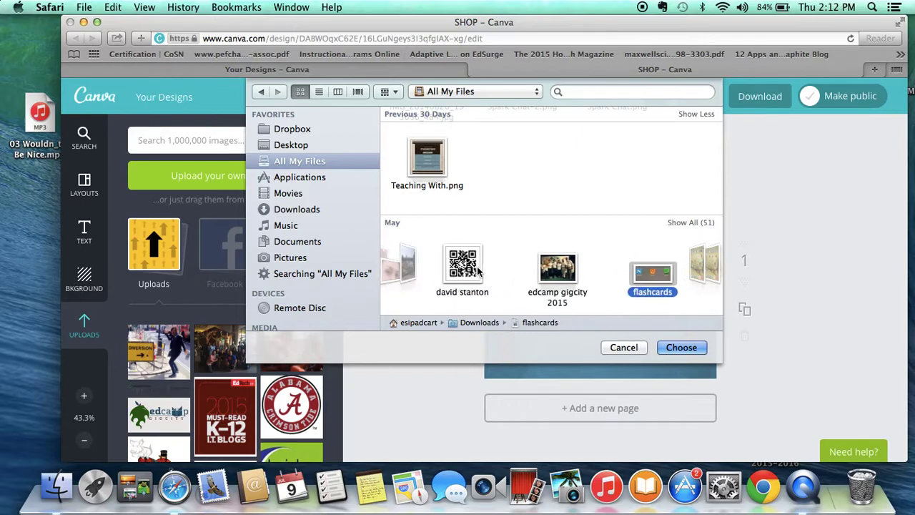
{"action": "key", "text": "Left"}
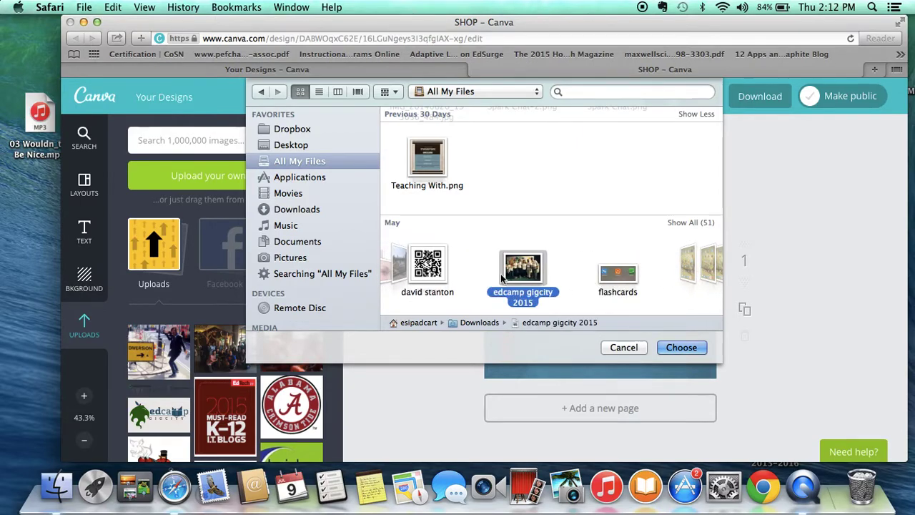
Upload the edcamp gigcity 2015 photo, then make the You are LOVED badge smaller and raise it
{"action": "left_click", "coordinate": [683, 347]}
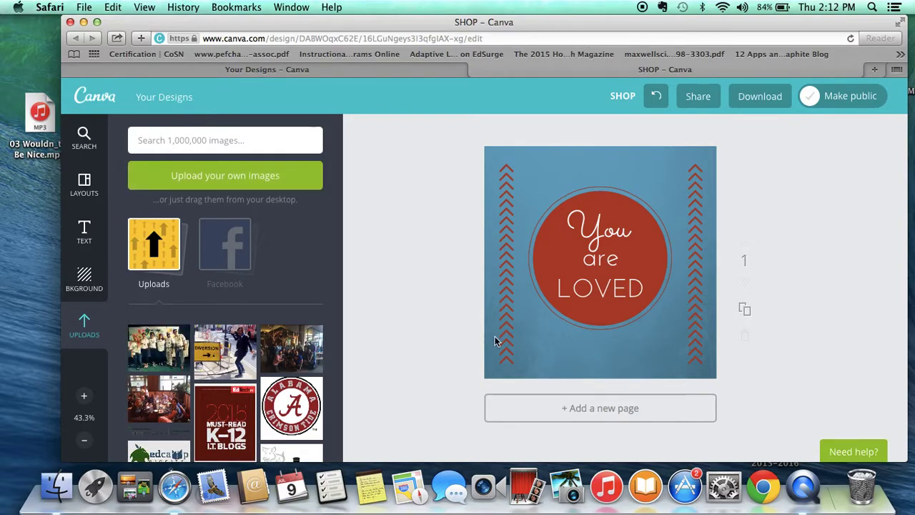
{"action": "left_click", "coordinate": [629, 277]}
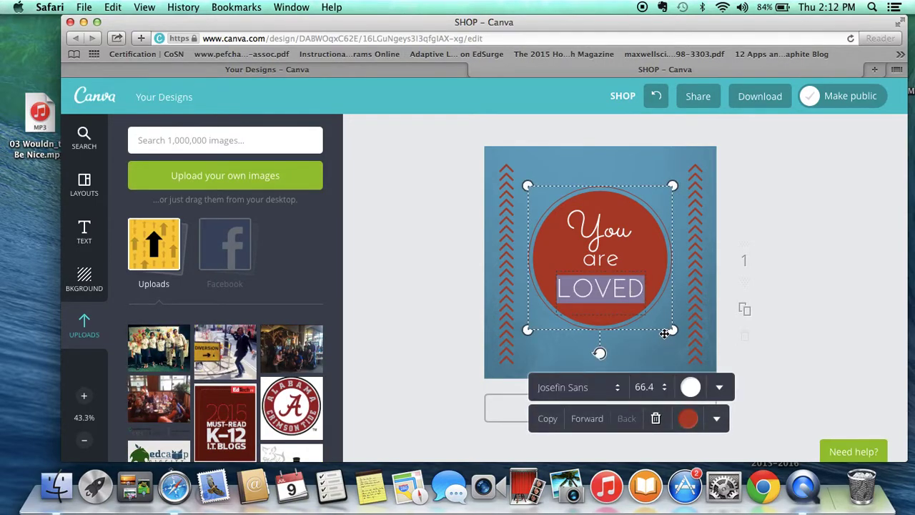
{"action": "left_click_drag", "start_coordinate": [672, 330], "coordinate": [624, 282]}
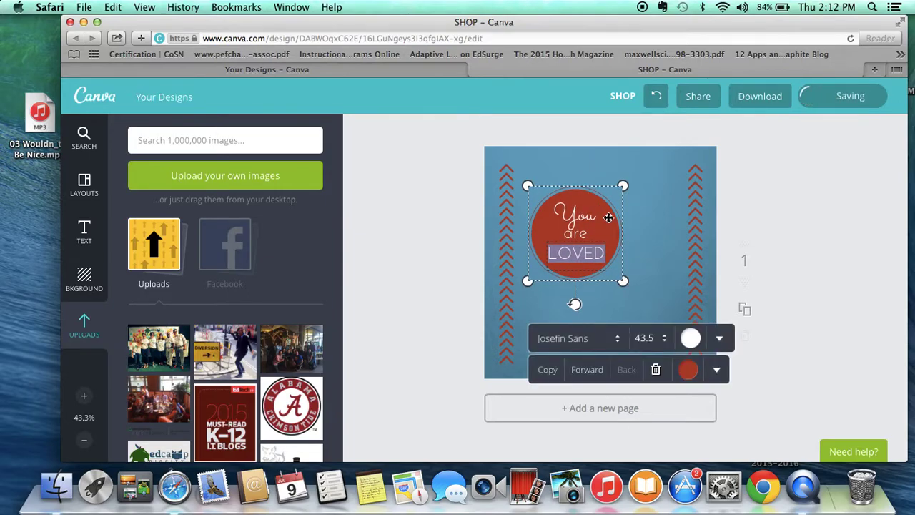
{"action": "left_click_drag", "start_coordinate": [608, 217], "coordinate": [607, 203]}
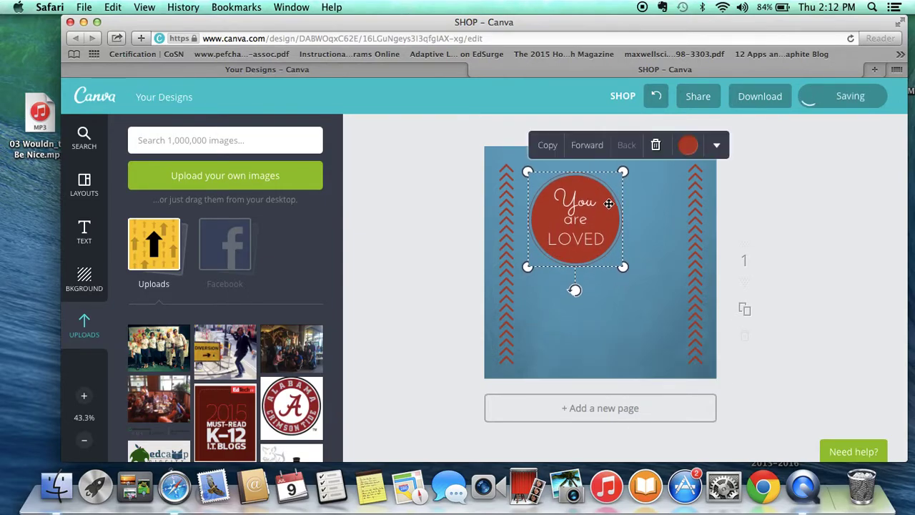
{"action": "left_click", "coordinate": [85, 137]}
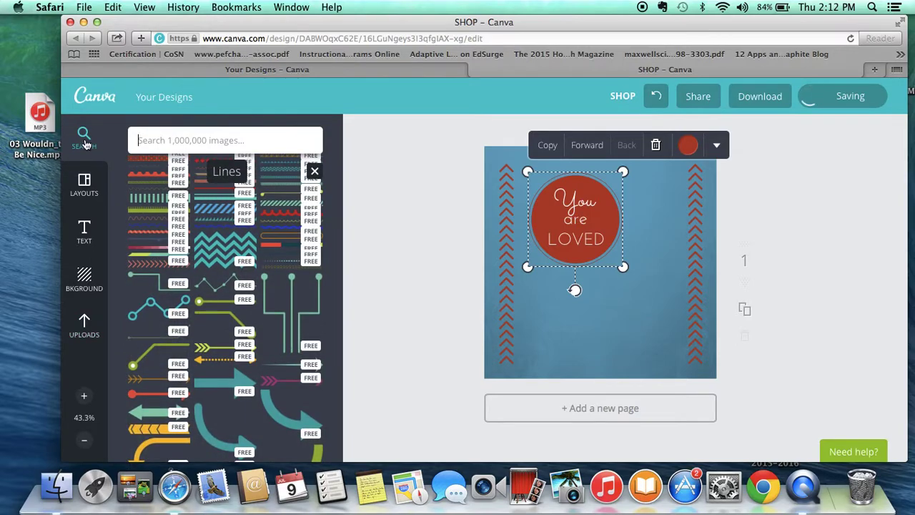
Add a red photo frame from the Frames category onto the design
{"action": "left_click", "coordinate": [81, 139]}
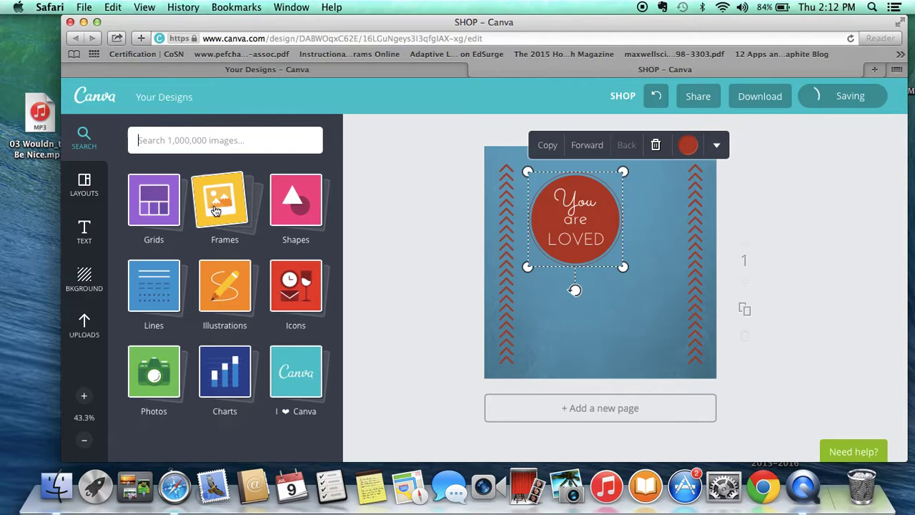
{"action": "left_click", "coordinate": [216, 210]}
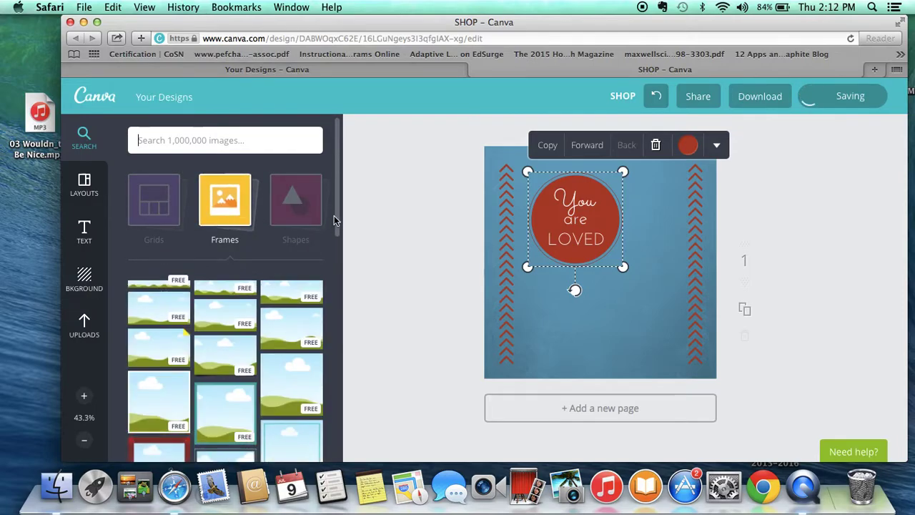
{"action": "left_click_drag", "start_coordinate": [338, 214], "coordinate": [338, 253]}
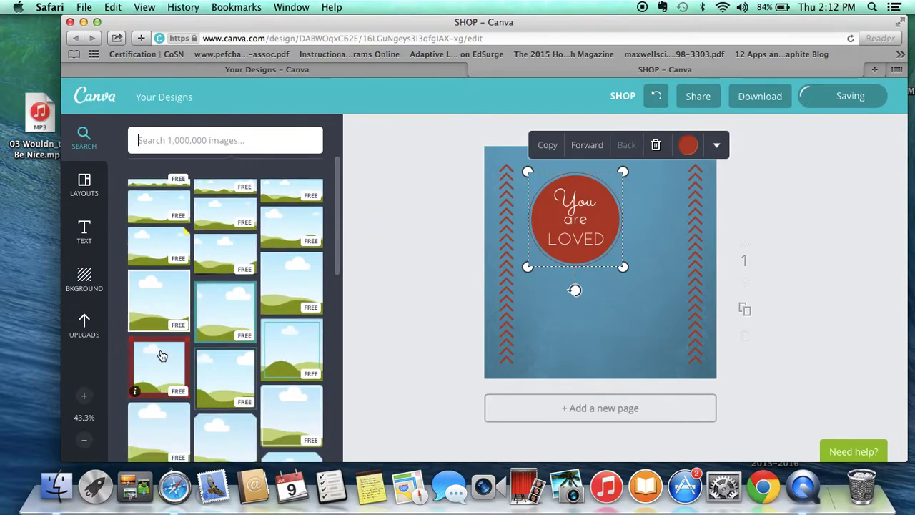
{"action": "left_click_drag", "start_coordinate": [164, 353], "coordinate": [633, 270]}
Shrink the red frame, shift it down-right, and start uploading a photo into it
{"action": "left_click_drag", "start_coordinate": [701, 378], "coordinate": [676, 353]}
{"action": "left_click_drag", "start_coordinate": [612, 298], "coordinate": [624, 316]}
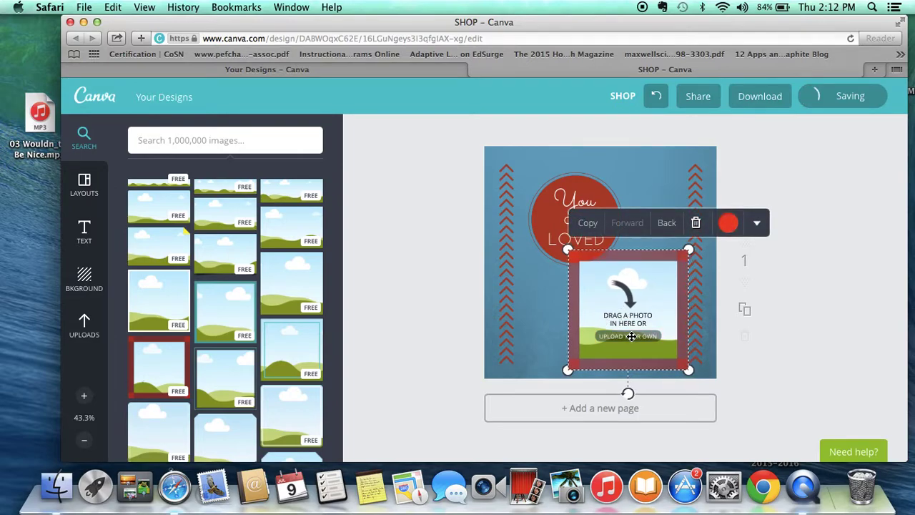
{"action": "left_click", "coordinate": [628, 336]}
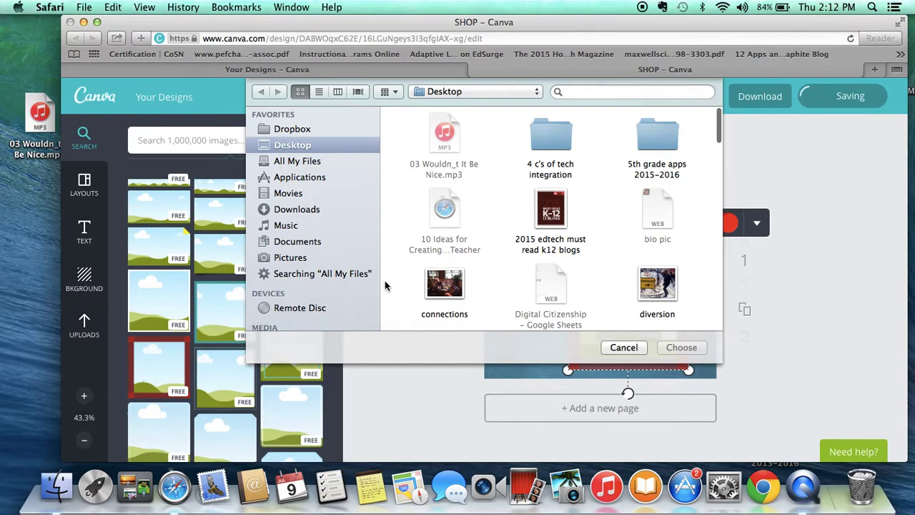
Cancel the file chooser and fill the red frame with the uploaded group photo
{"action": "left_click", "coordinate": [620, 350]}
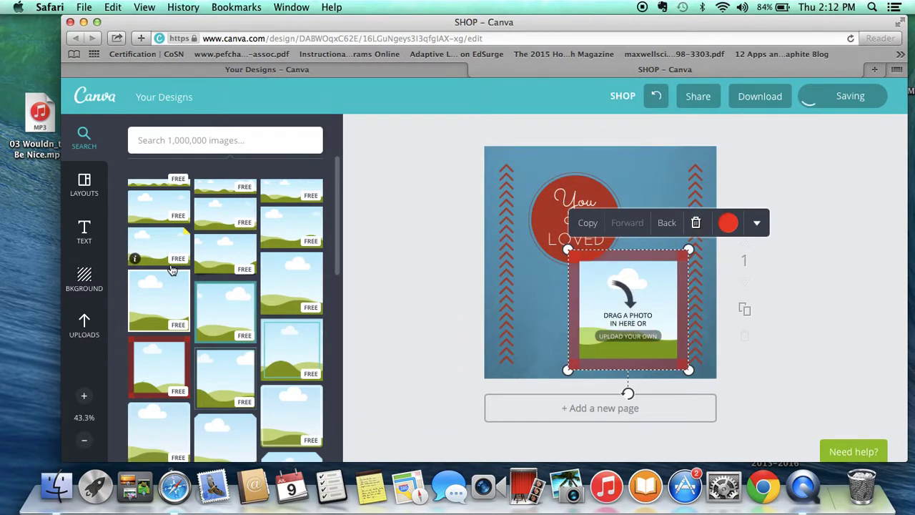
{"action": "left_click", "coordinate": [84, 324]}
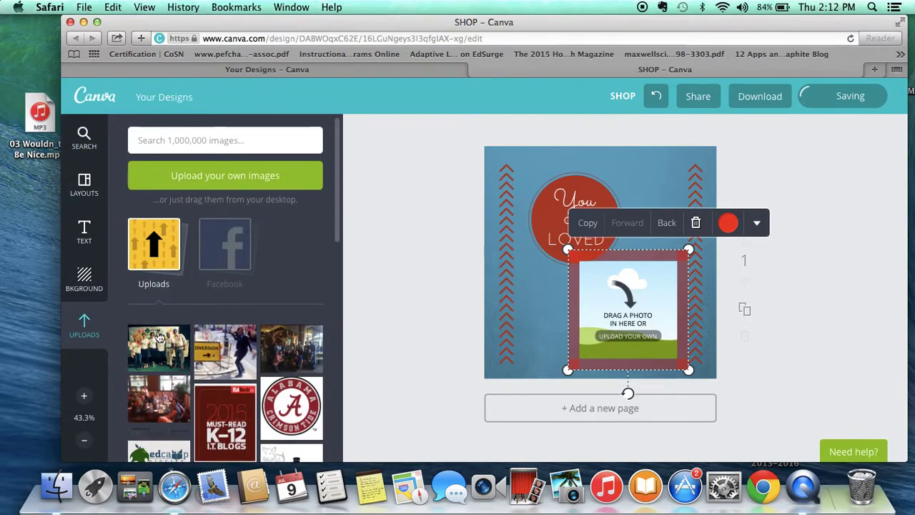
{"action": "left_click_drag", "start_coordinate": [158, 337], "coordinate": [617, 330]}
Nudge the You are LOVED badge up-left and the framed photo slightly left
{"action": "left_click", "coordinate": [557, 188]}
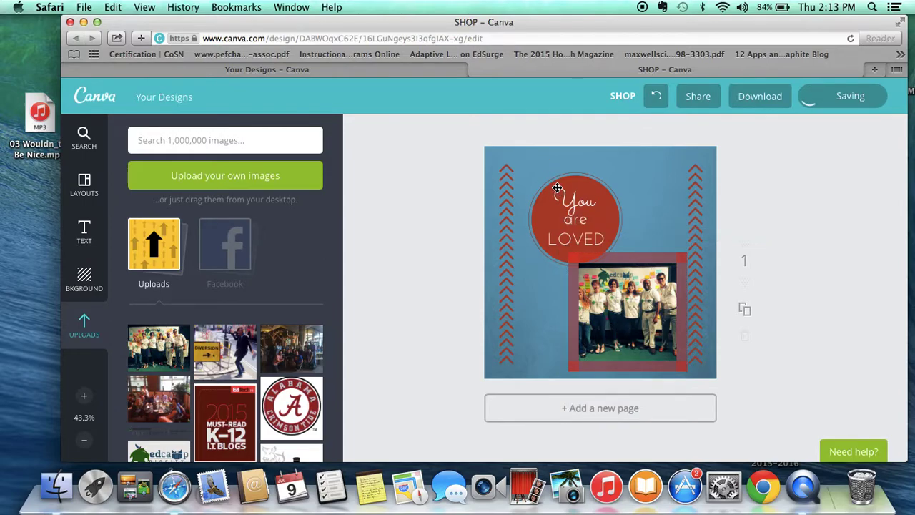
{"action": "left_click_drag", "start_coordinate": [557, 187], "coordinate": [546, 171]}
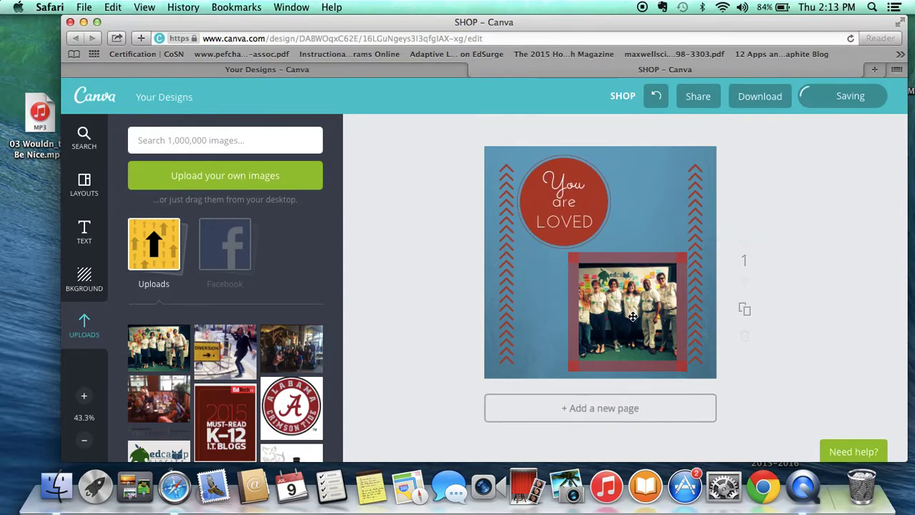
{"action": "left_click_drag", "start_coordinate": [634, 318], "coordinate": [629, 318]}
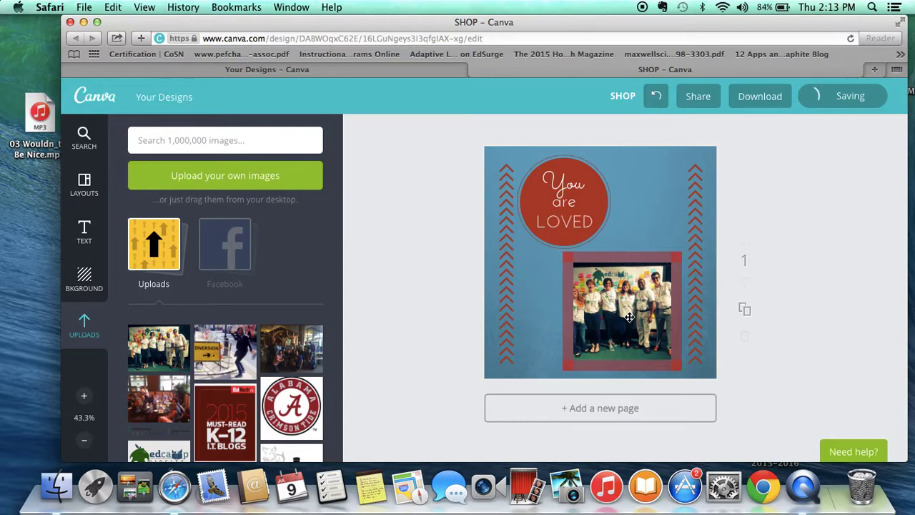
{"action": "left_click", "coordinate": [541, 330]}
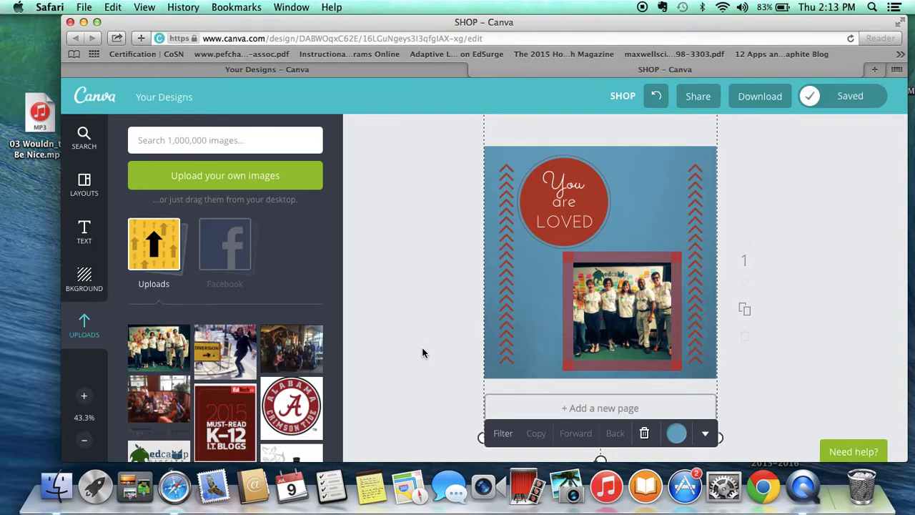
{"action": "left_click", "coordinate": [755, 105]}
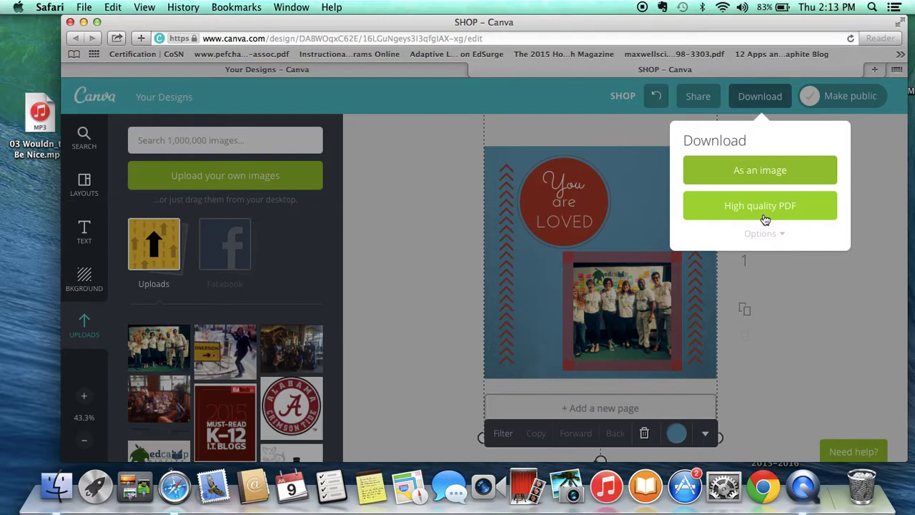
{"action": "left_click", "coordinate": [817, 434]}
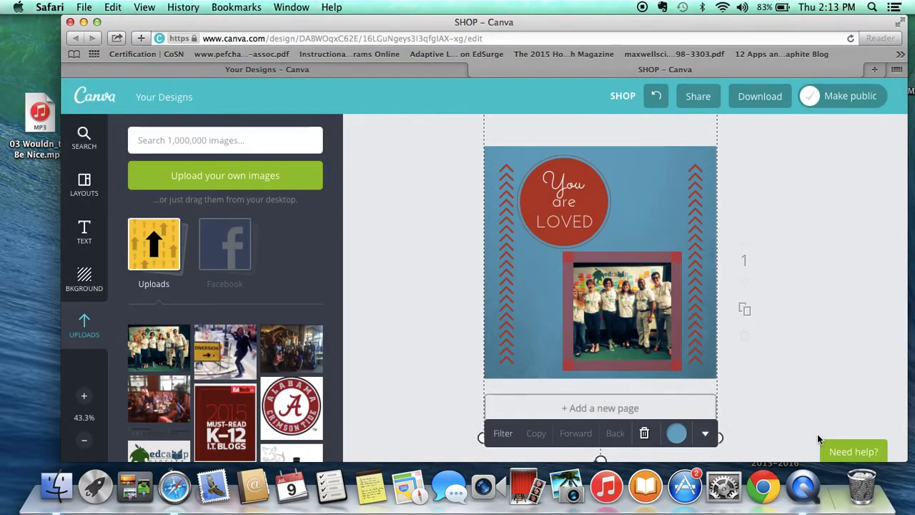